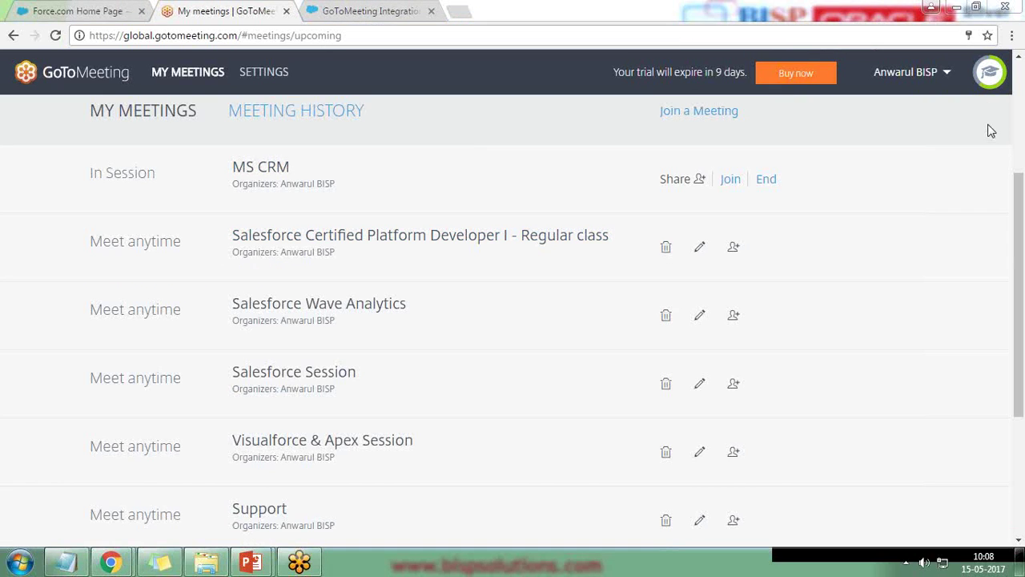
# - Scroll My Meetings to show MS CRM in session above the meet-anytime meetings
pyautogui.scroll(3, 18, 279)
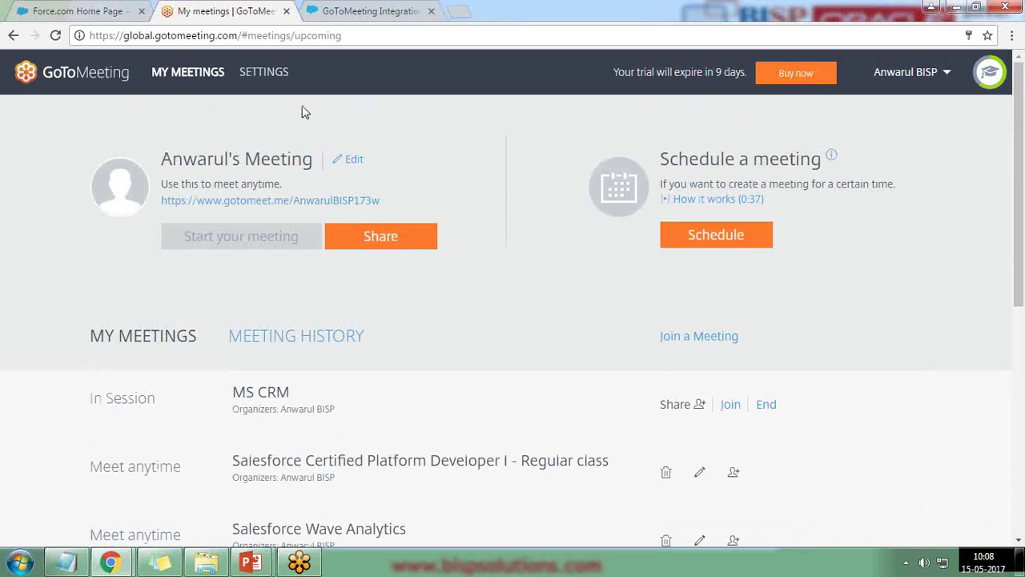
# - Review the meetings list, move My Meetings after the integration tab, and switch to Force.com Home
pyautogui.scroll(-5, 918, 320)
pyautogui.scroll(4, 306, 289)
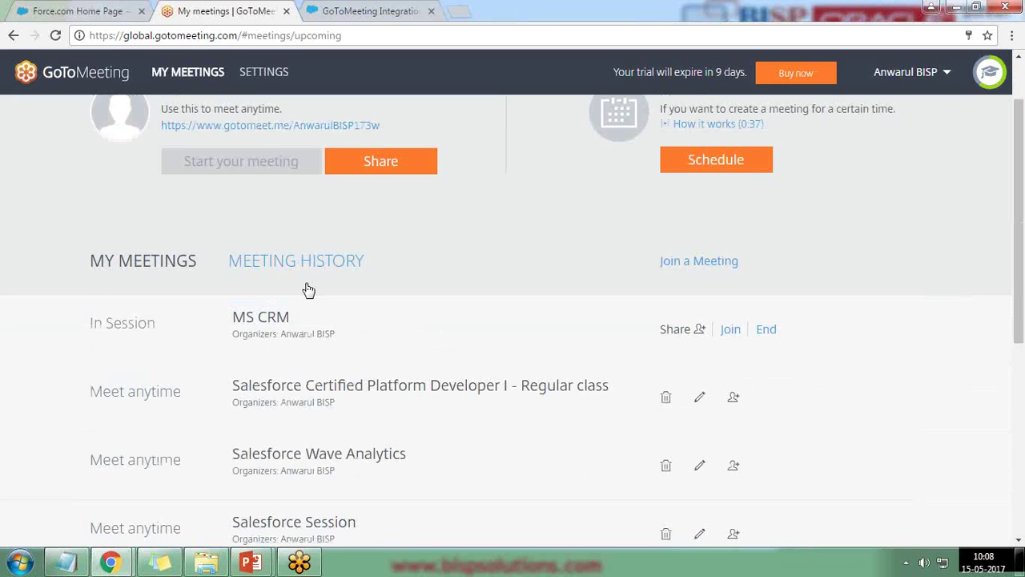
pyautogui.scroll(-3, 307, 288)
pyautogui.scroll(-3, 353, 286)
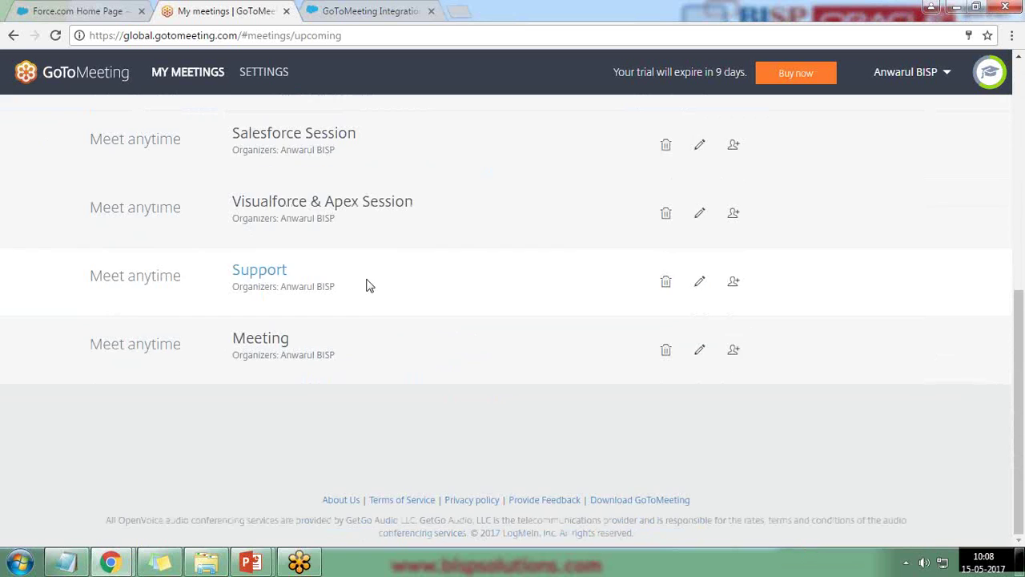
pyautogui.scroll(6, 403, 343)
pyautogui.scroll(-4, 403, 344)
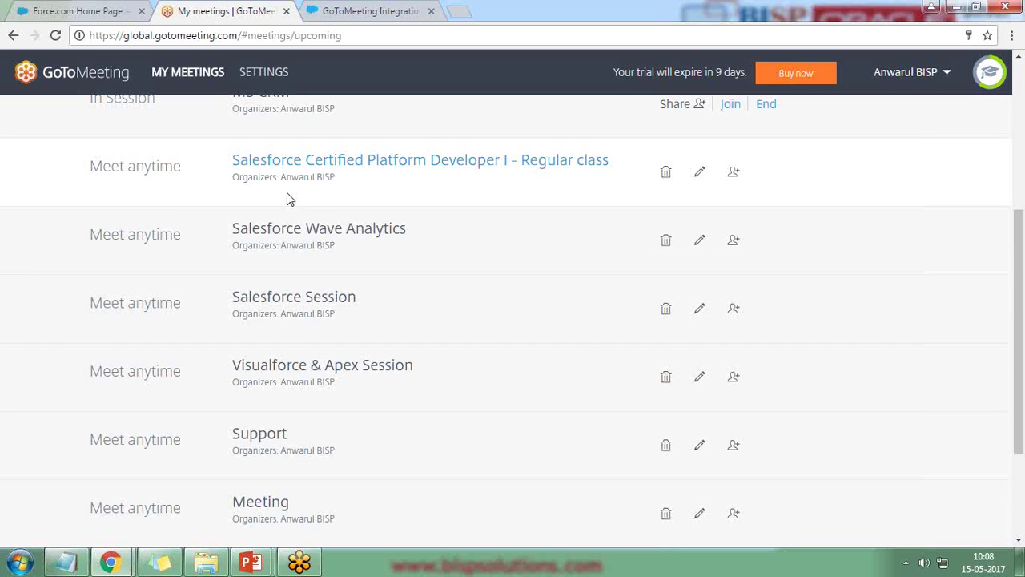
pyautogui.moveTo(232, 11); pyautogui.dragTo(354, 4)
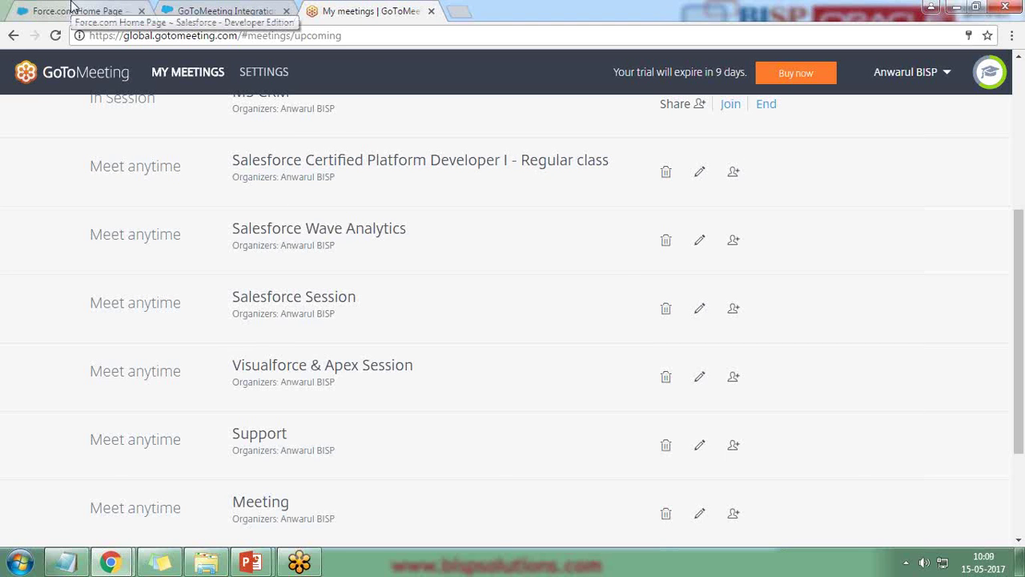
pyautogui.click(72, 7)
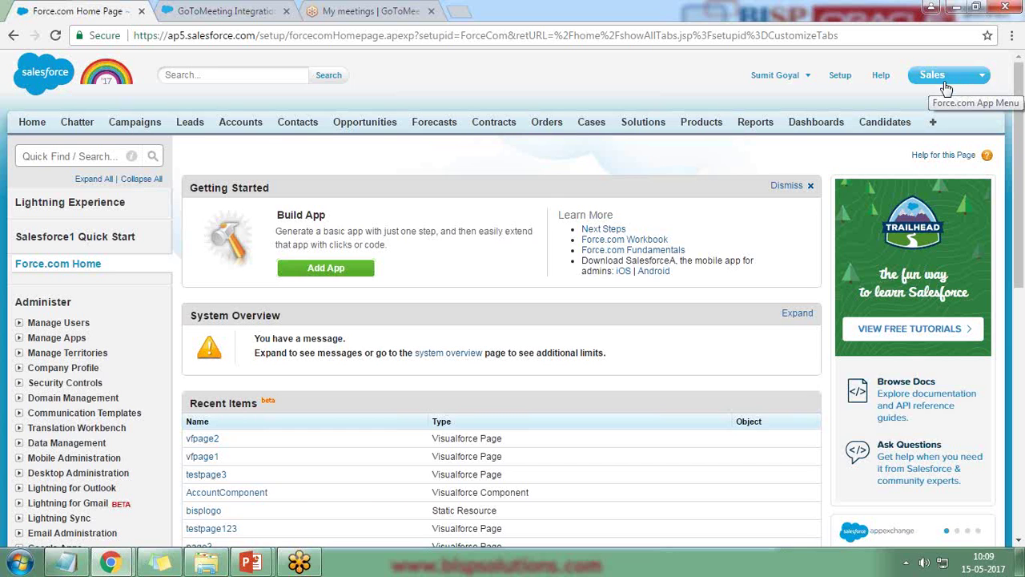
# - Switch to the GoToMeeting Integration for Salesforce listing and scroll through it
pyautogui.click(232, 10)
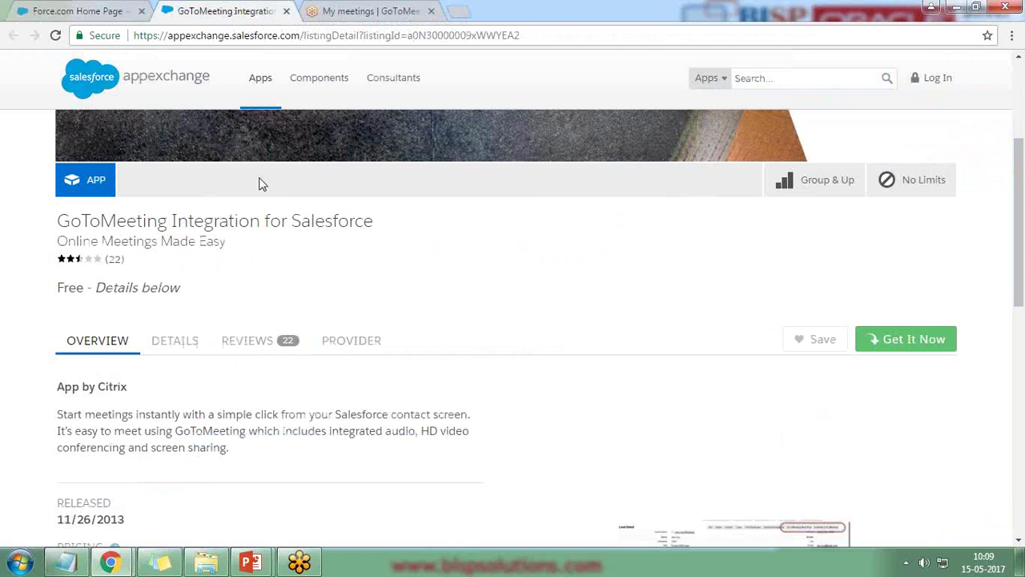
pyautogui.scroll(3, 217, 259)
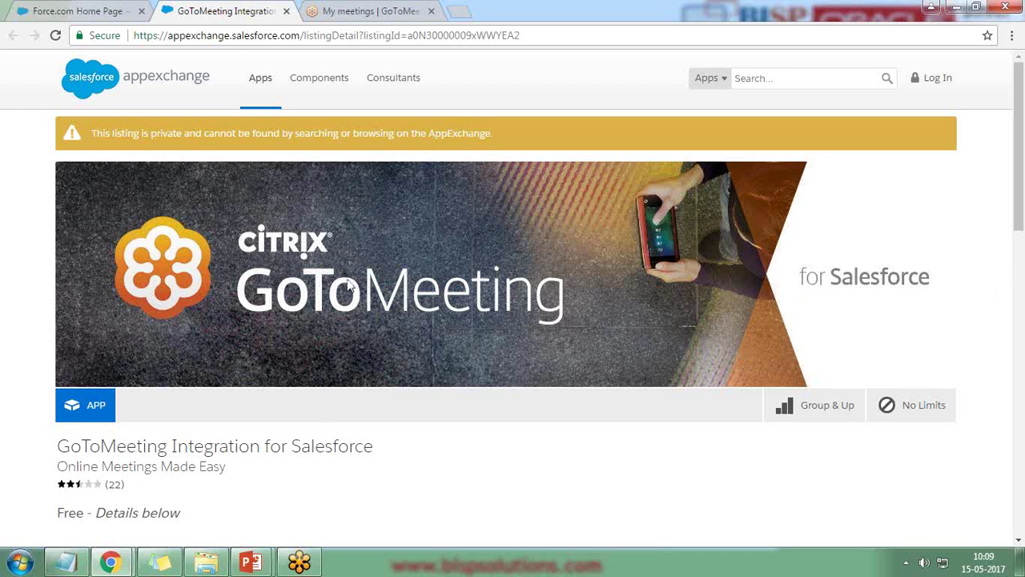
pyautogui.scroll(-2, 223, 385)
pyautogui.scroll(-4, 415, 414)
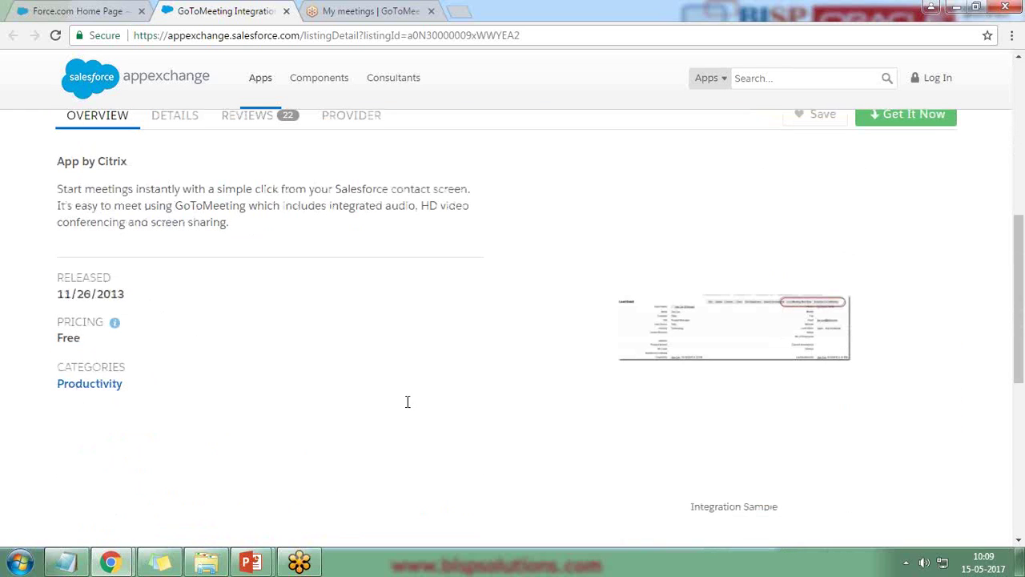
# - Show the listing's Details and highlight the description noting a paid GoToMeeting account is required
pyautogui.click(171, 117)
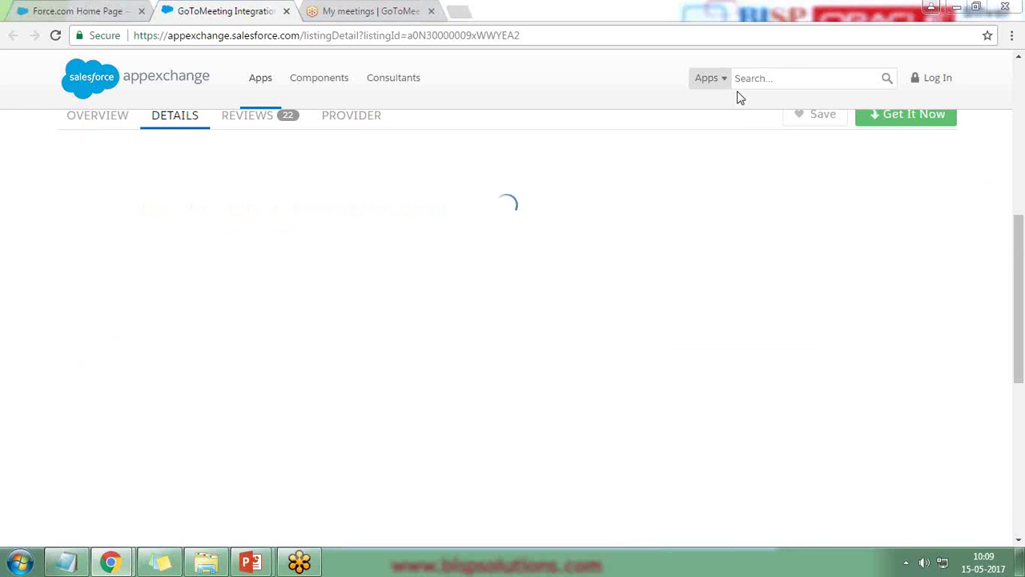
pyautogui.scroll(3, 300, 264)
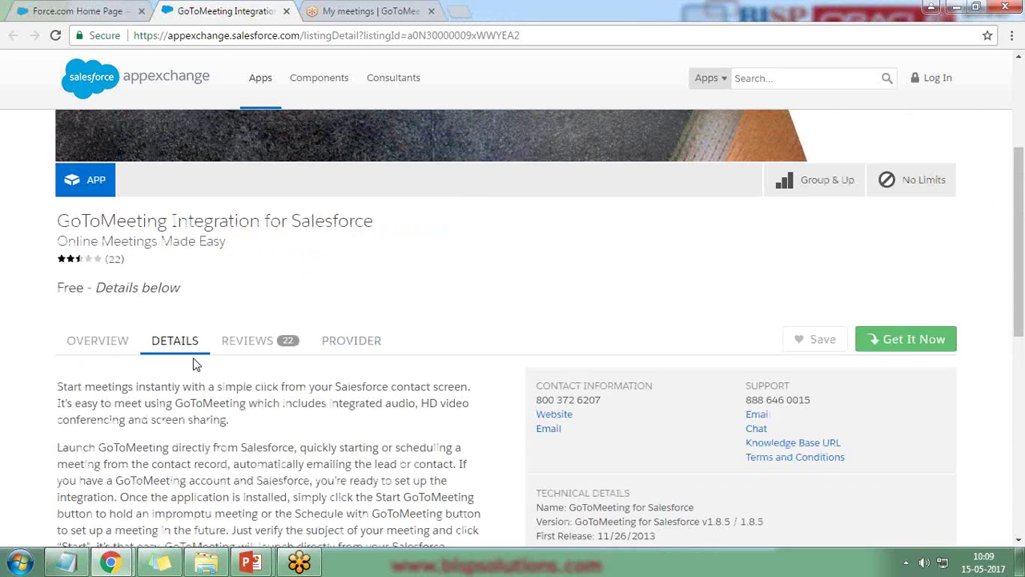
pyautogui.scroll(-2, 286, 356)
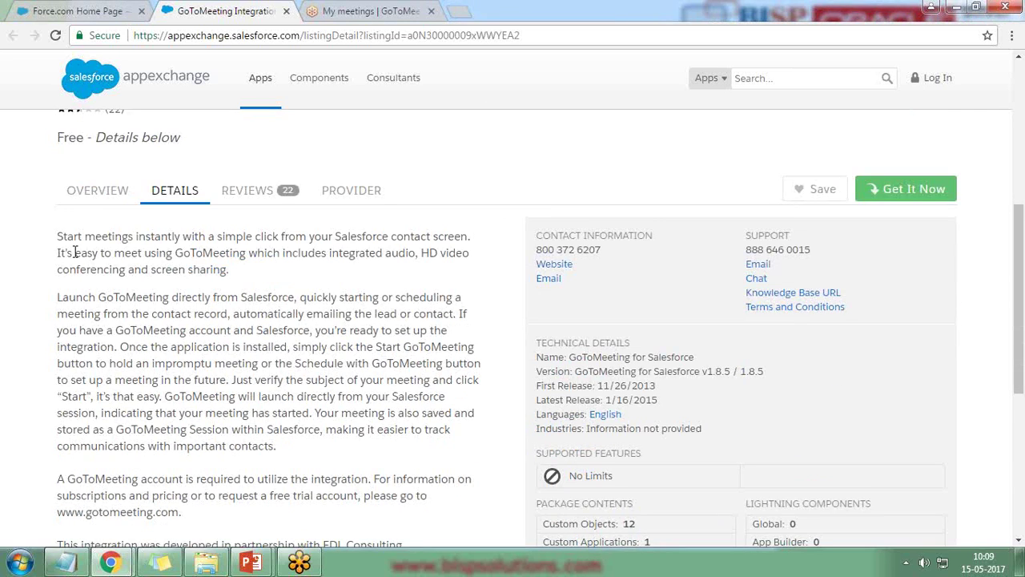
pyautogui.moveTo(62, 233); pyautogui.dragTo(192, 236)
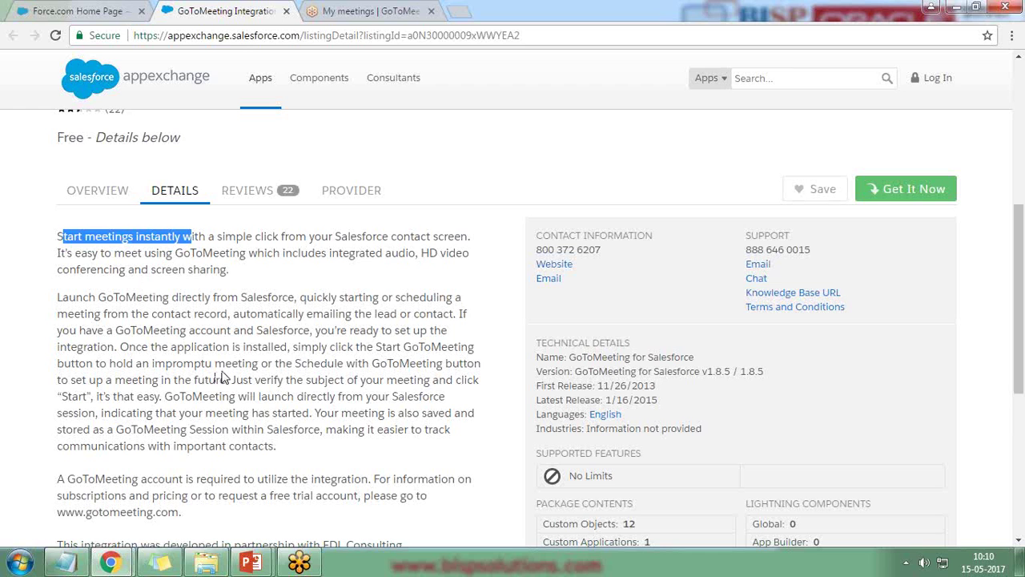
pyautogui.scroll(-3, 224, 376)
pyautogui.moveTo(58, 255); pyautogui.dragTo(281, 271)
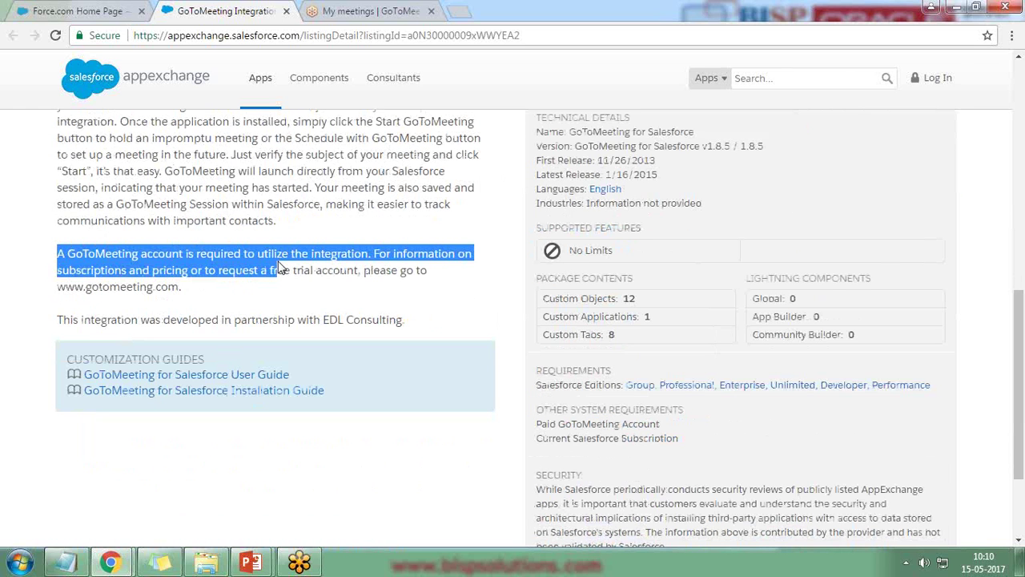
pyautogui.click(494, 456)
pyautogui.scroll(5, 493, 457)
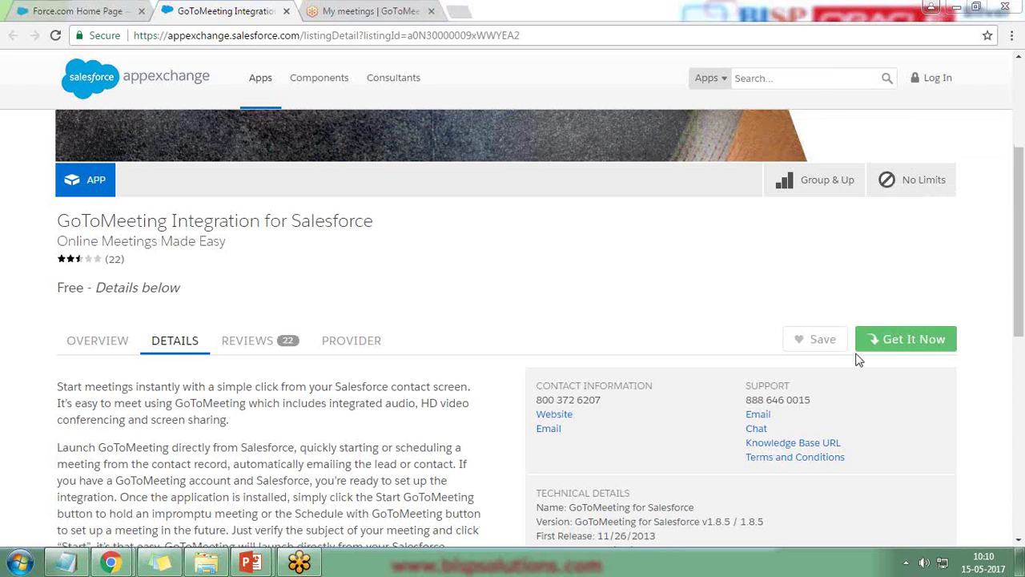
# - Choose Get It Now for the GoToMeeting integration and log in with Salesforce credentials
pyautogui.moveTo(821, 301)
pyautogui.mouseDown()
pyautogui.moveTo(850, 362)
pyautogui.moveTo(970, 317)
pyautogui.moveTo(841, 308)
pyautogui.mouseUp()
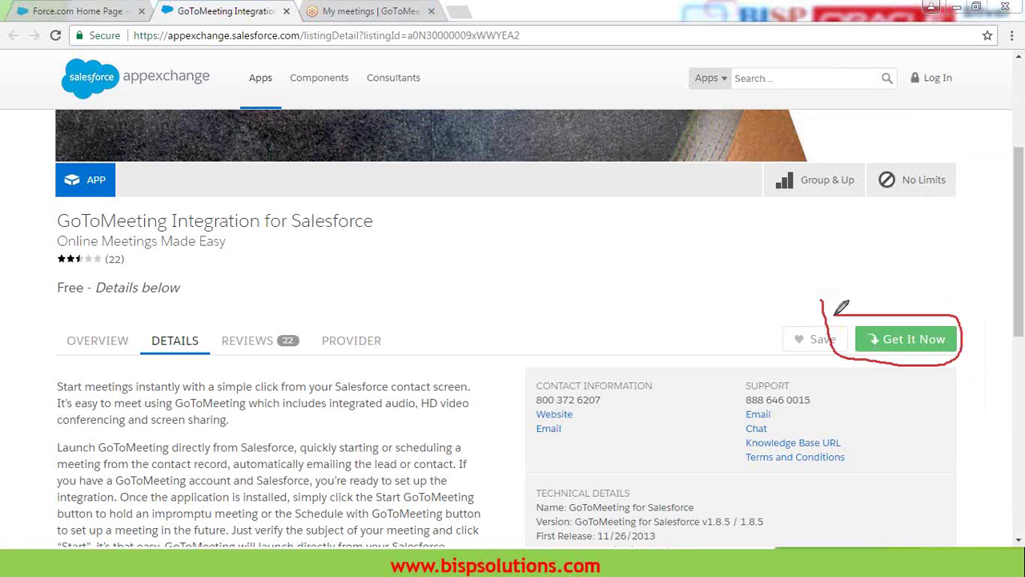
pyautogui.click(895, 343)
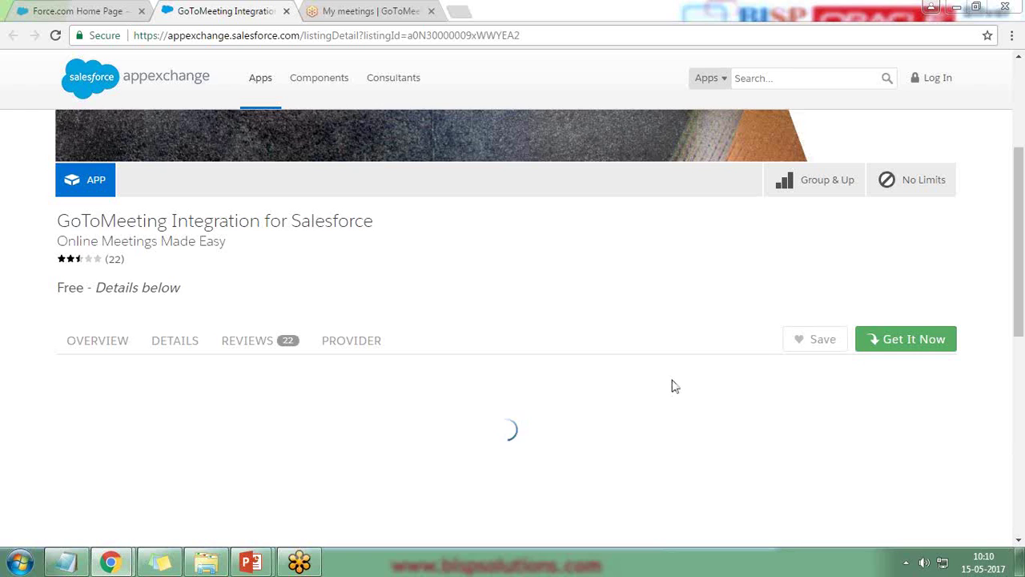
pyautogui.moveTo(993, 247); pyautogui.dragTo(148, 250)
pyautogui.scroll(-2, 622, 355)
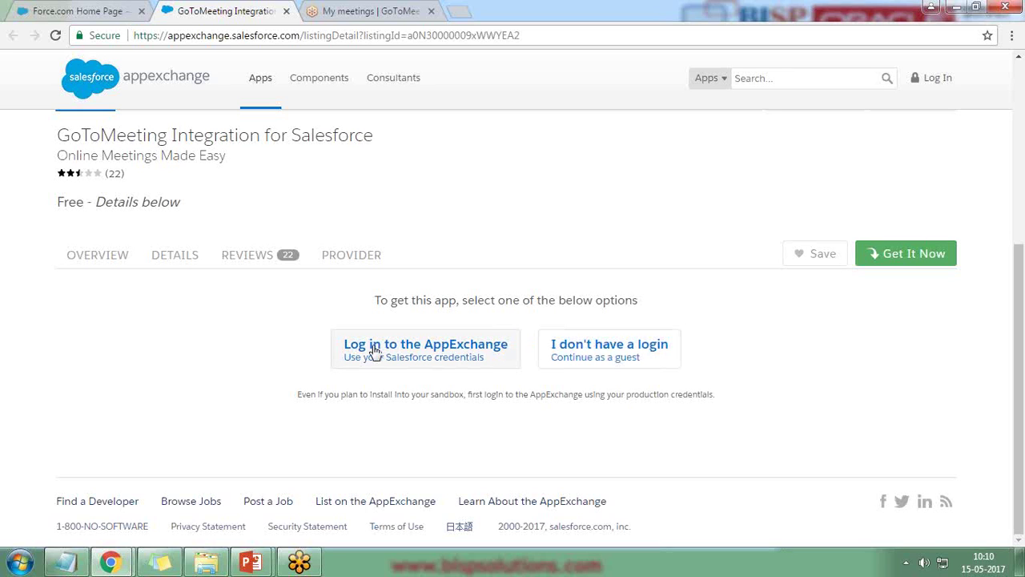
pyautogui.click(419, 350)
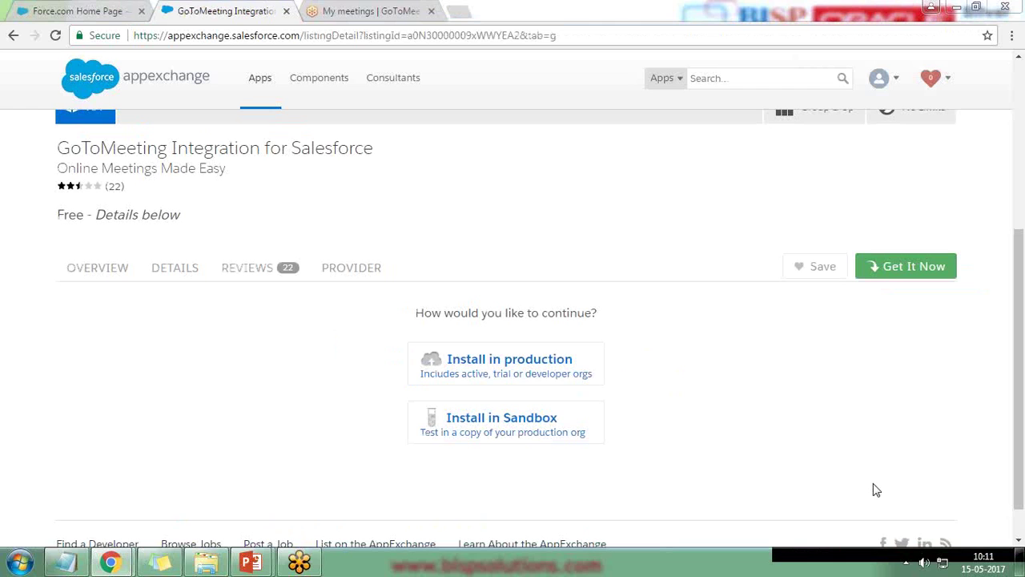
# - Pick Install in production, accept the terms, and confirm installing free GoToMeeting Integration v1.8.5
pyautogui.click(514, 368)
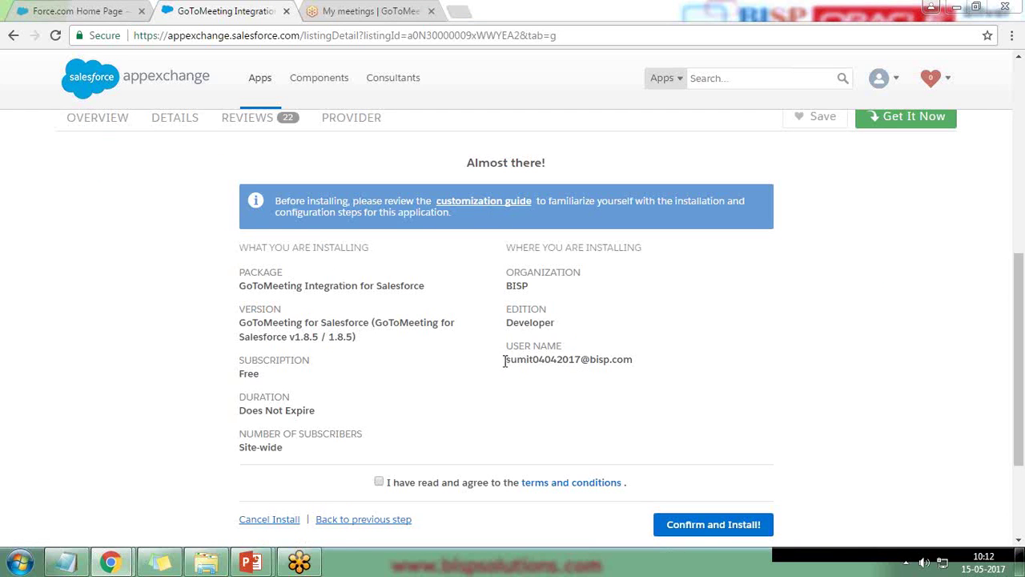
pyautogui.moveTo(507, 361); pyautogui.dragTo(642, 370)
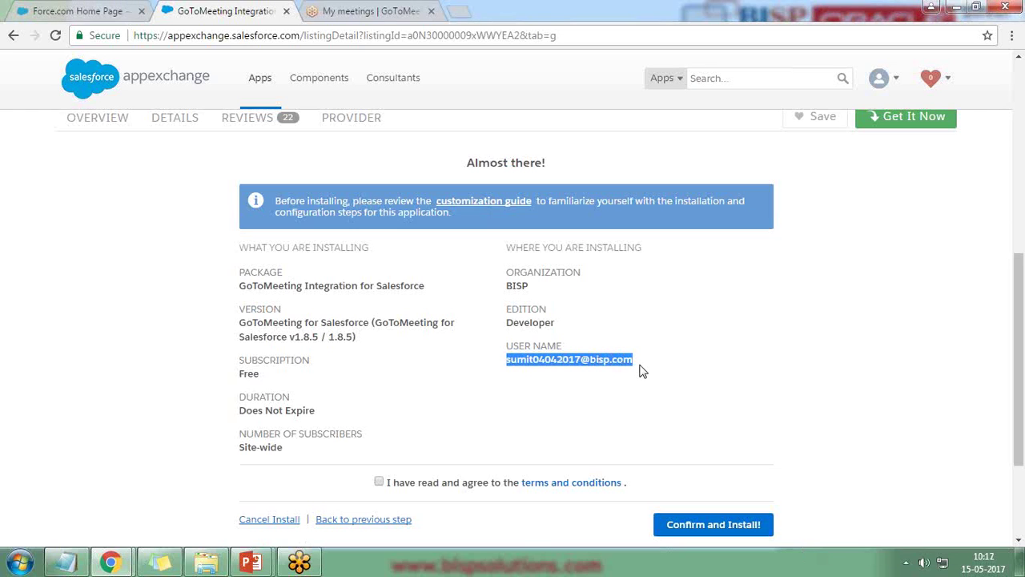
pyautogui.moveTo(239, 410); pyautogui.dragTo(324, 410)
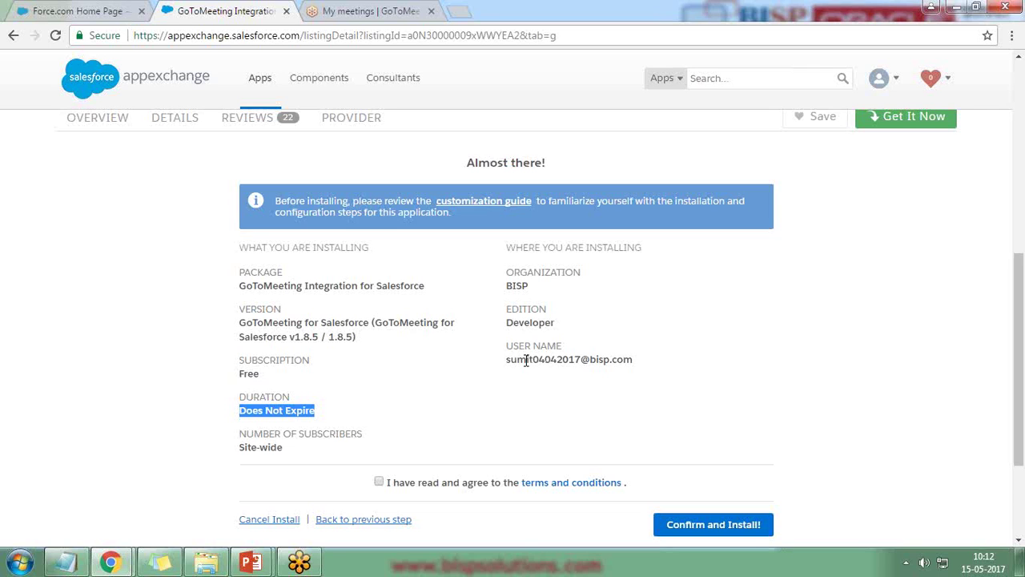
pyautogui.click(380, 482)
pyautogui.click(702, 525)
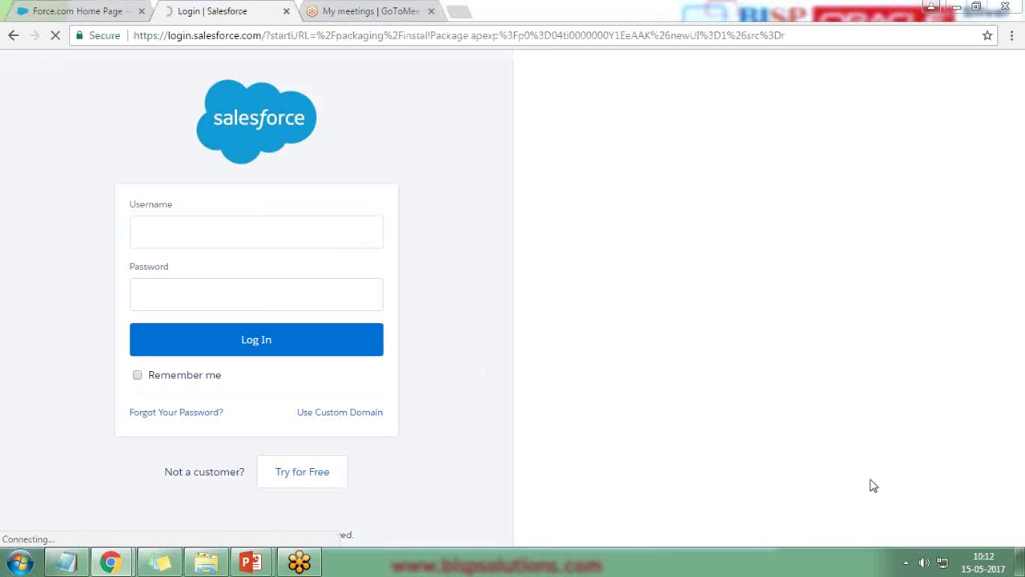
# - Log in to Salesforce with the org username and password, then close the Force.com Home Page tab
pyautogui.click(181, 232)
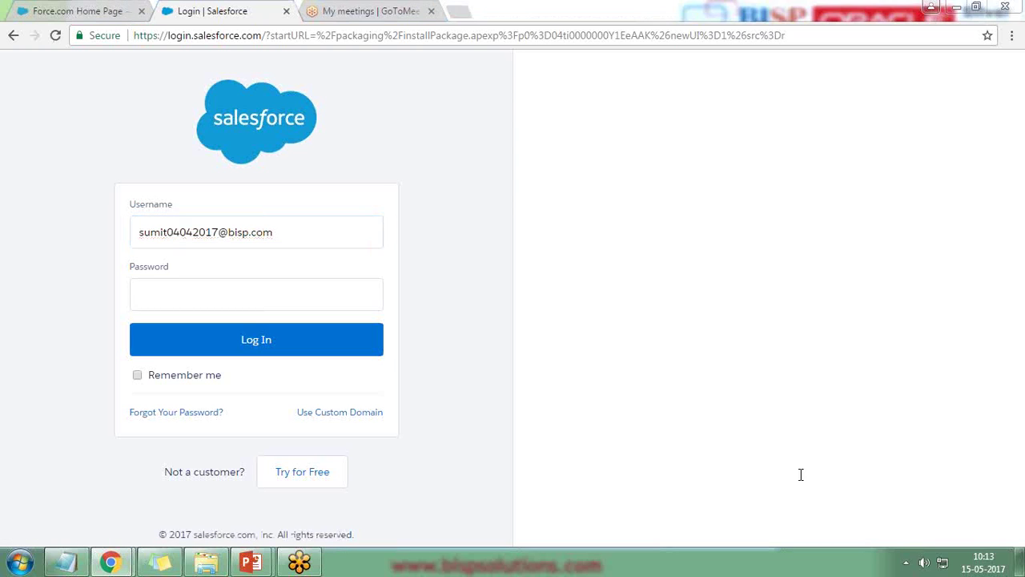
pyautogui.click(179, 285)
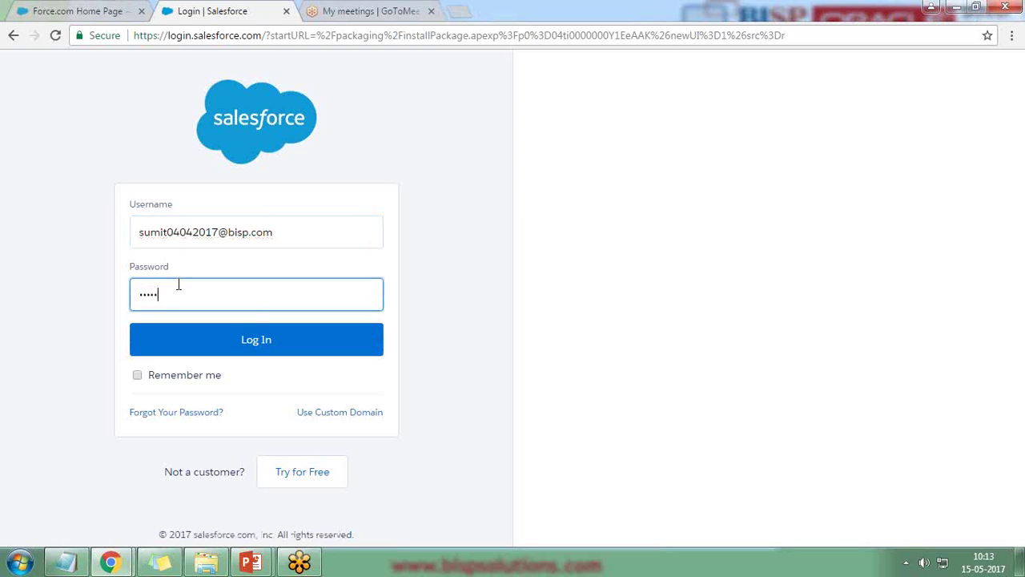
pyautogui.write('1')
pyautogui.press('Return')
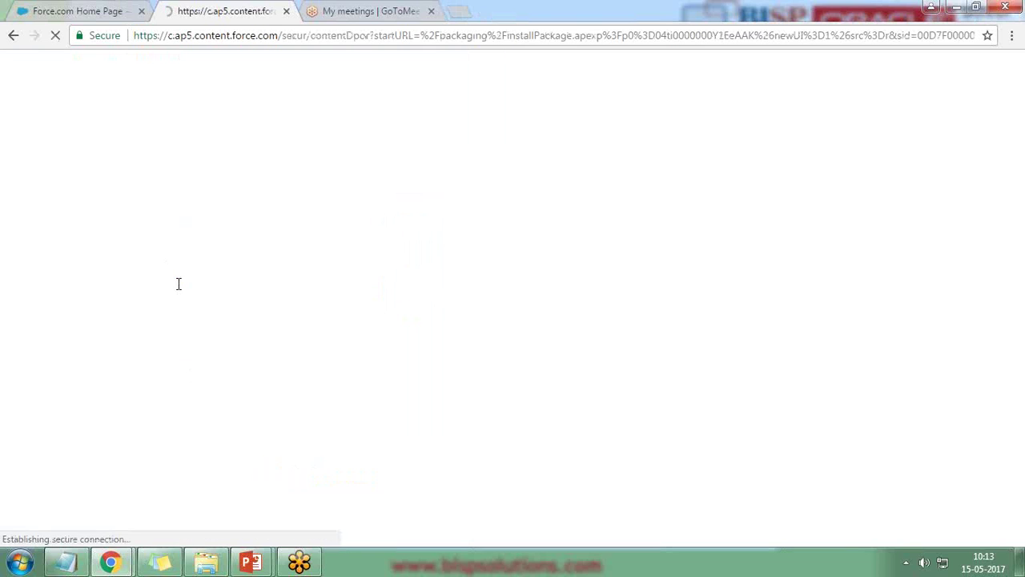
pyautogui.click(141, 11)
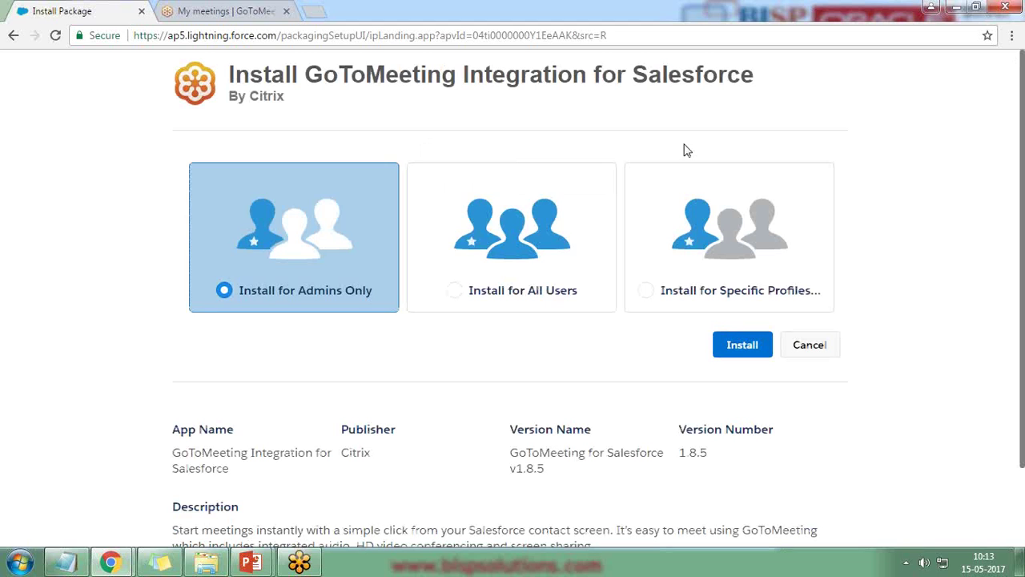
# - Install the package for all users, granting access to the third-party websites
pyautogui.click(509, 252)
pyautogui.click(741, 350)
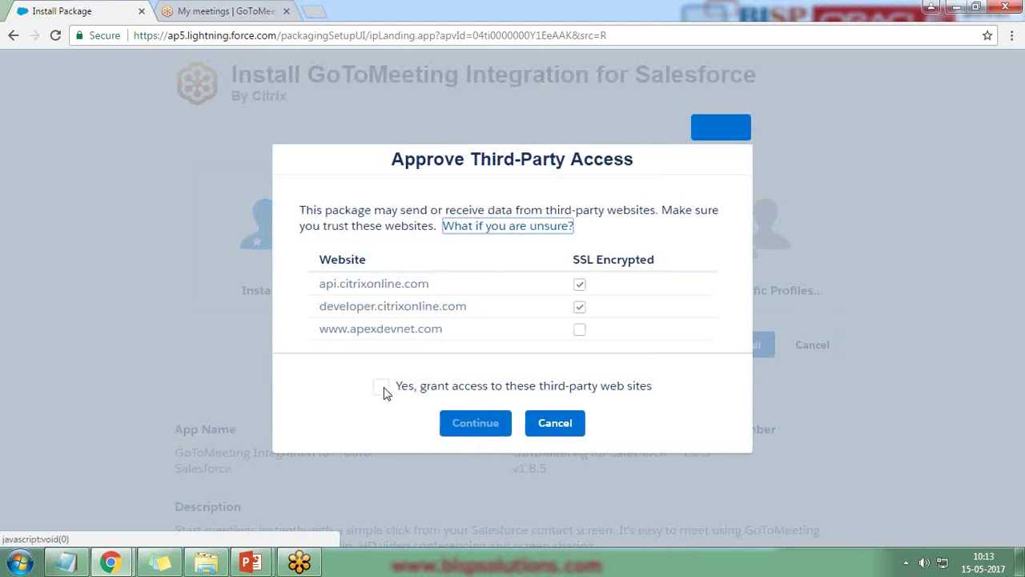
pyautogui.click(382, 387)
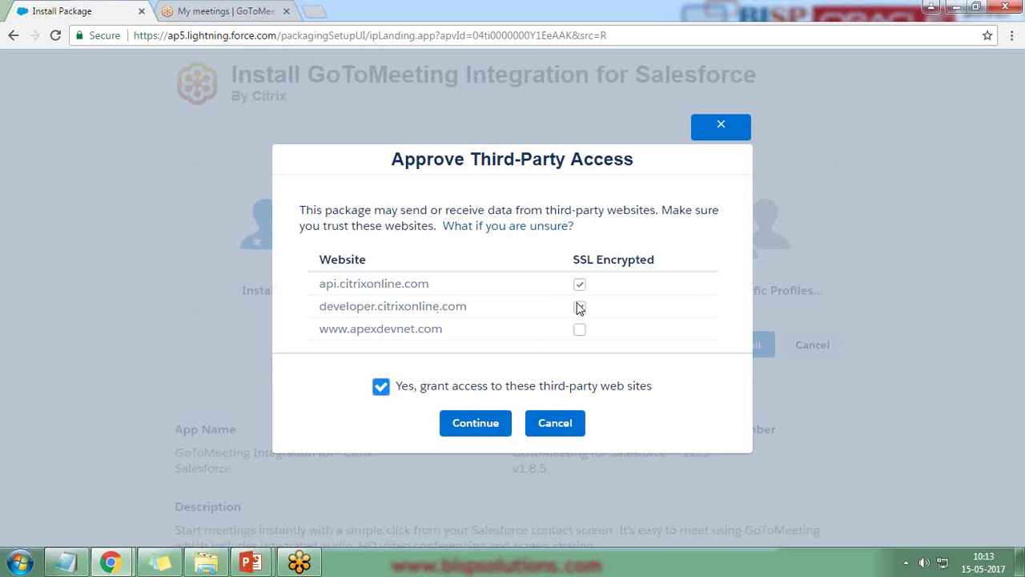
pyautogui.click(477, 422)
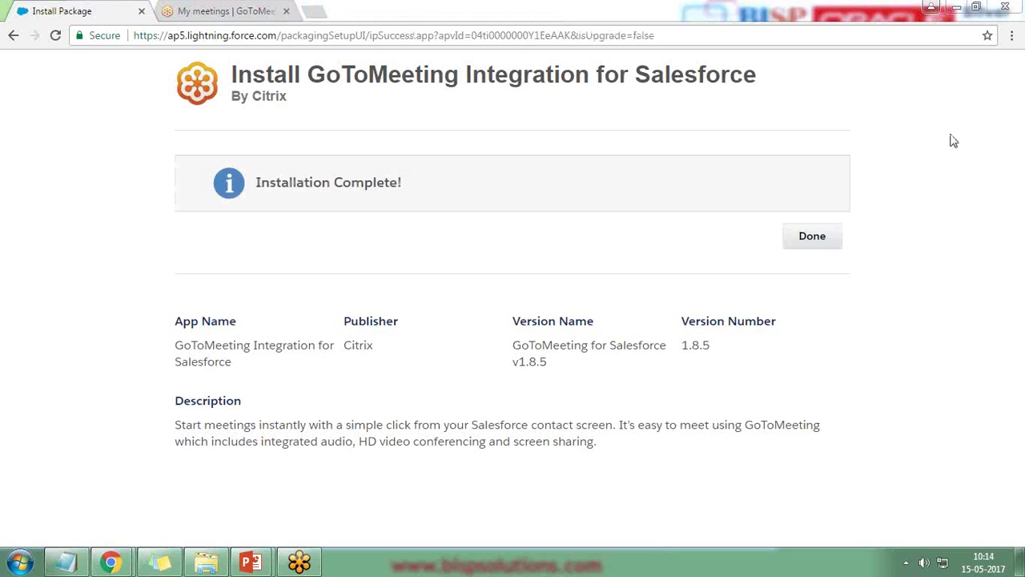
# - Finish the install, verify the package shows Active in Installed Packages, and open All Tabs
pyautogui.click(818, 242)
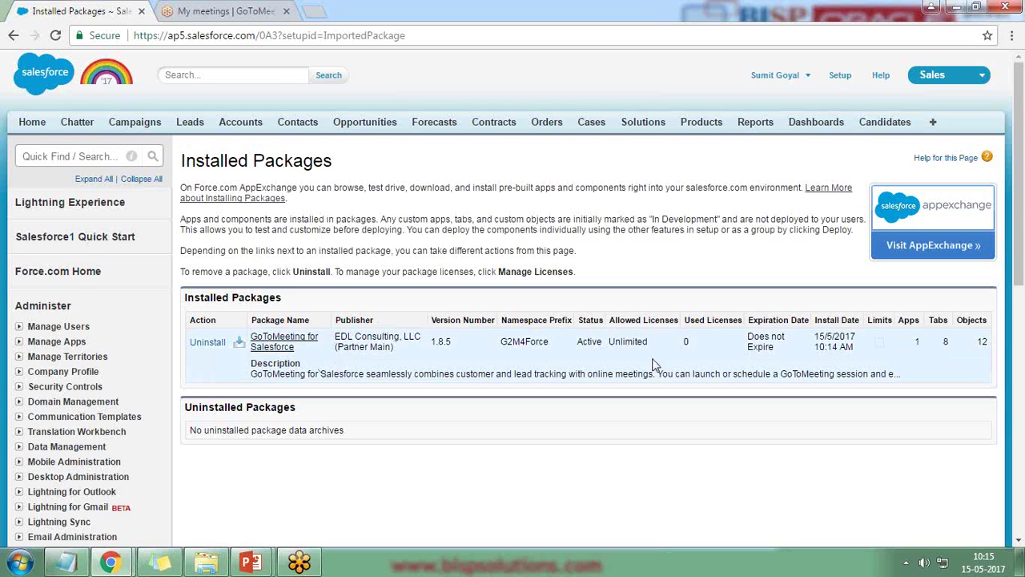
pyautogui.doubleClick(586, 343)
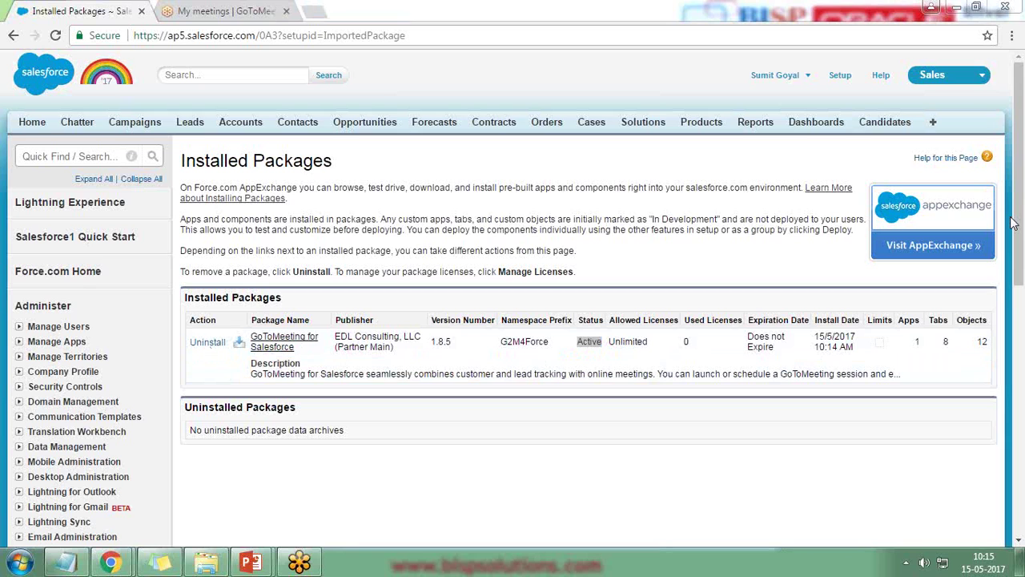
pyautogui.click(401, 468)
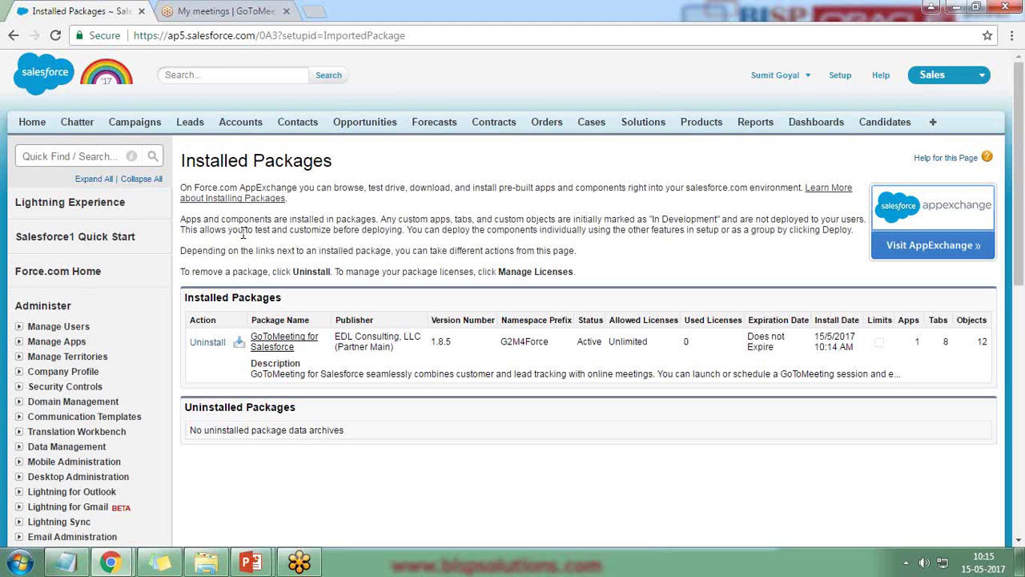
pyautogui.click(934, 124)
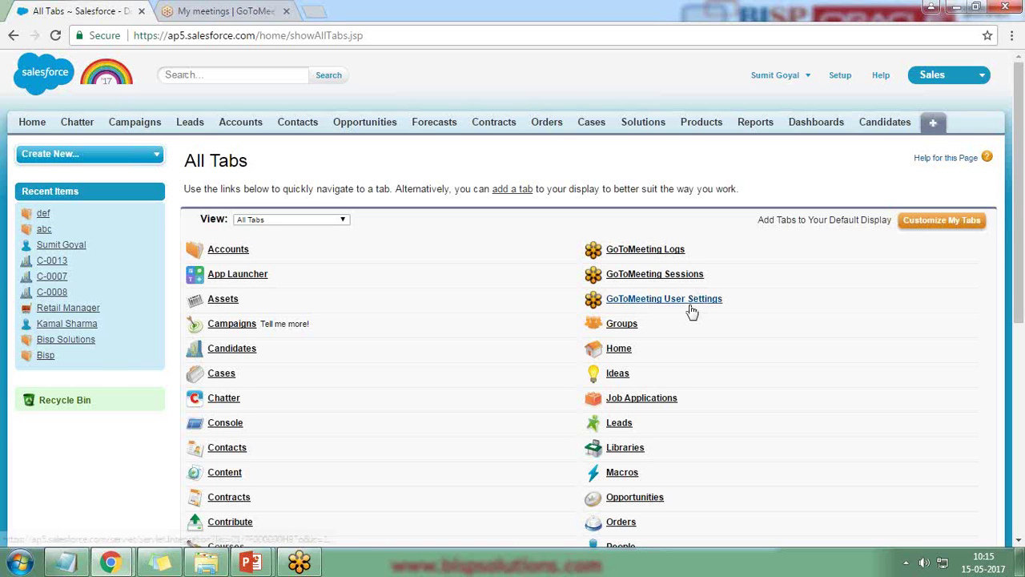
# - Open Customize My Tabs from the All Tabs page
pyautogui.click(931, 227)
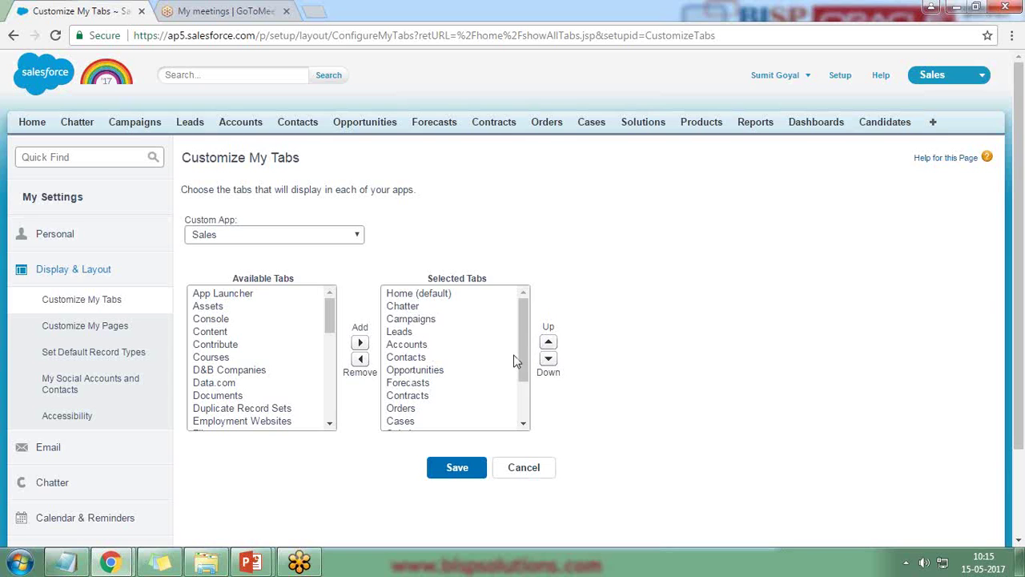
# - Remove the Orders through Dashboards tabs from the Sales app
pyautogui.moveTo(527, 357); pyautogui.dragTo(471, 421)
pyautogui.click(472, 408)
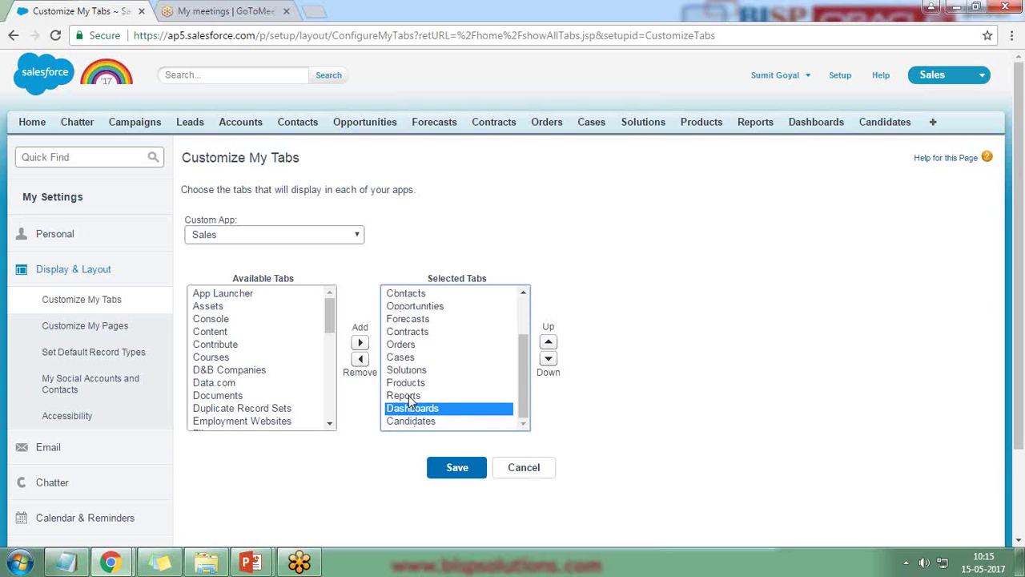
pyautogui.click(410, 398)
pyautogui.keyDown('ctrl'); pyautogui.click(412, 408); pyautogui.keyUp('ctrl')
pyautogui.keyDown('ctrl'); pyautogui.click(407, 383); pyautogui.keyUp('ctrl')
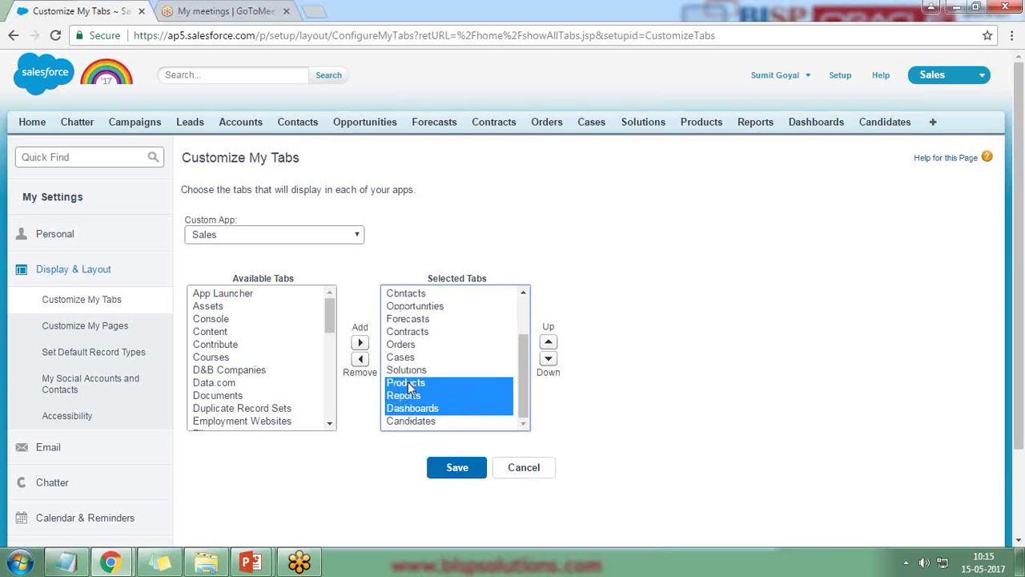
pyautogui.keyDown('ctrl'); pyautogui.click(407, 371); pyautogui.keyUp('ctrl')
pyautogui.keyDown('ctrl'); pyautogui.click(400, 357); pyautogui.keyUp('ctrl')
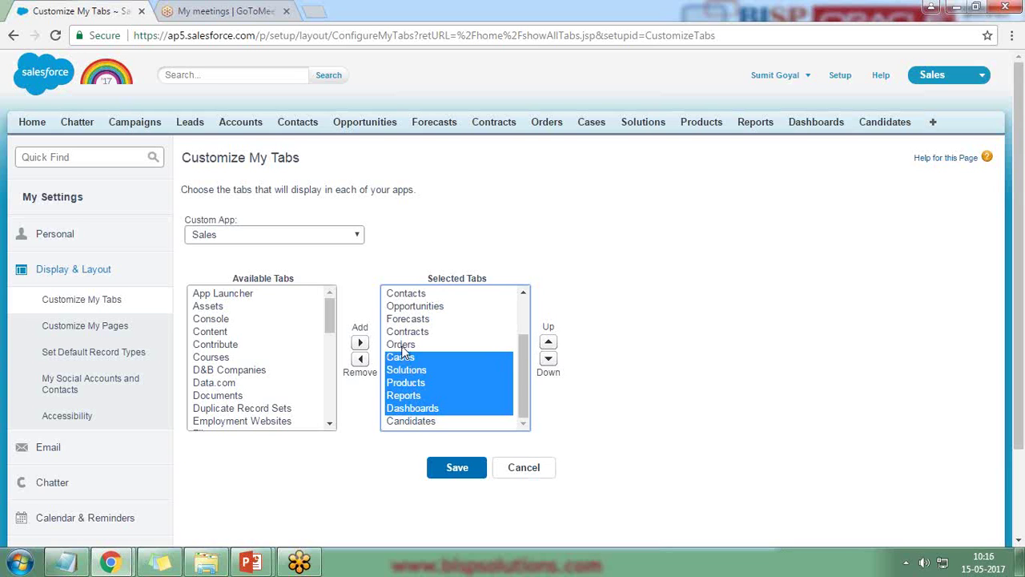
pyautogui.keyDown('ctrl'); pyautogui.click(401, 344); pyautogui.keyUp('ctrl')
pyautogui.click(360, 358)
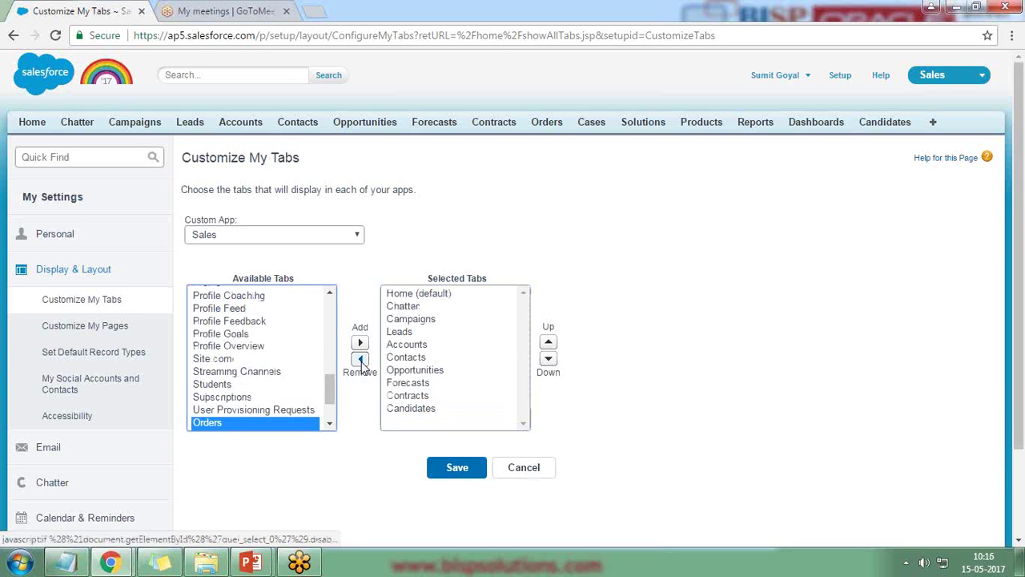
# - Add and save six GoToMeeting tabs (Admin Settings, Attendee Matches, Attendees, Logs, Sessions, User Settings), then open User Settings
pyautogui.scroll(5, 325, 378)
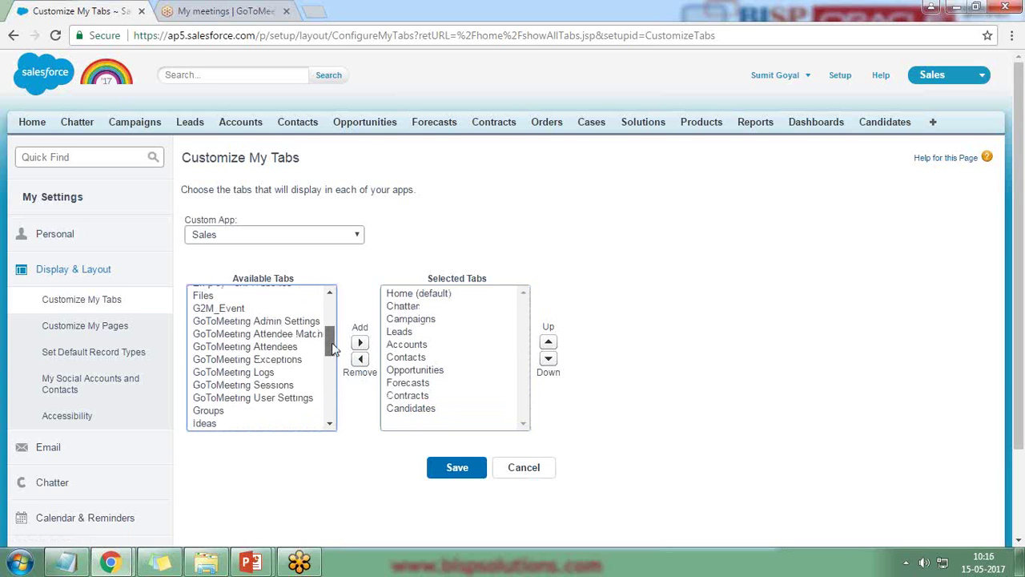
pyautogui.click(269, 334)
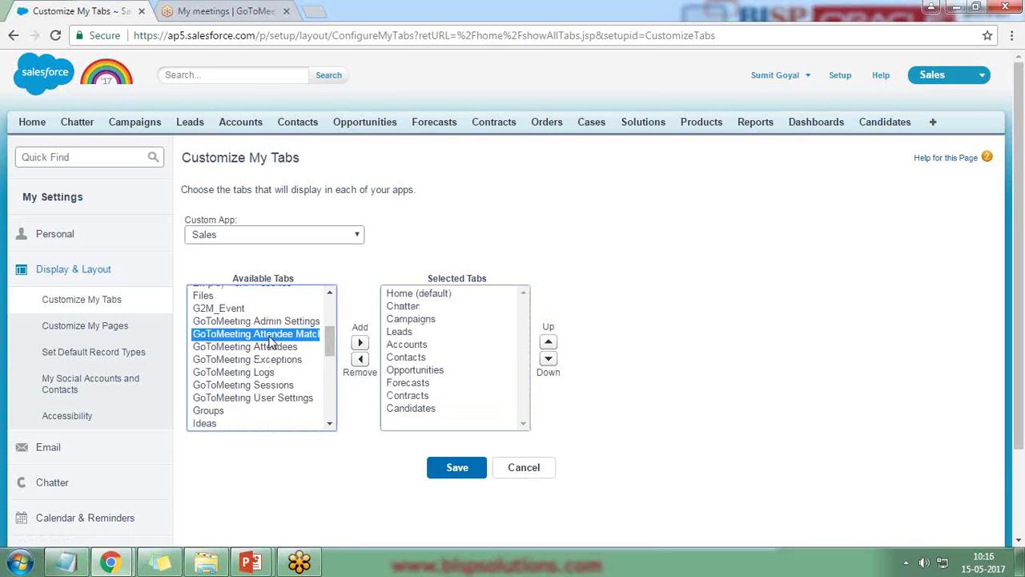
pyautogui.keyDown('ctrl'); pyautogui.click(267, 322); pyautogui.keyUp('ctrl')
pyautogui.keyDown('ctrl'); pyautogui.click(264, 346); pyautogui.keyUp('ctrl')
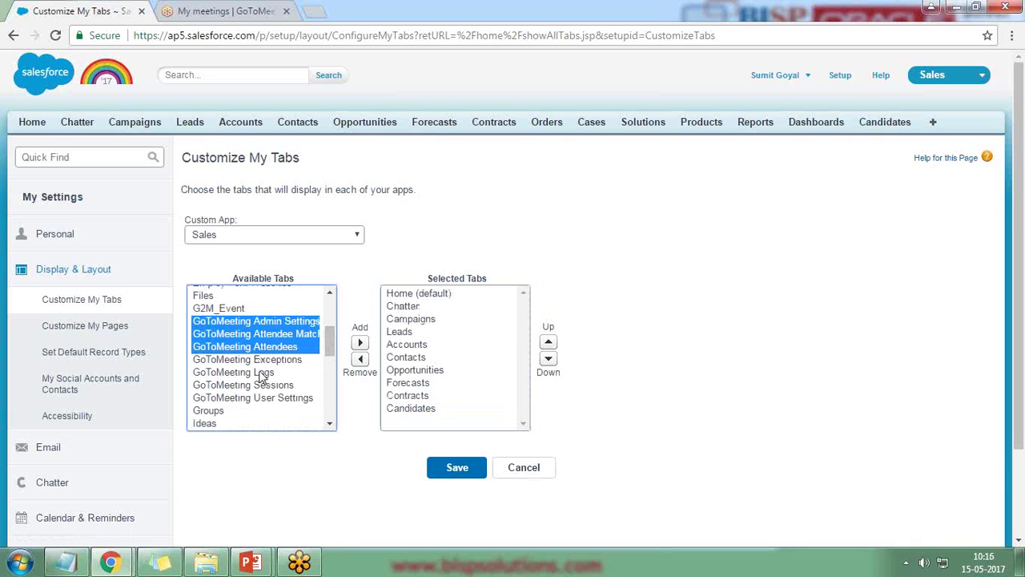
pyautogui.keyDown('ctrl'); pyautogui.click(263, 373); pyautogui.keyUp('ctrl')
pyautogui.keyDown('ctrl'); pyautogui.click(261, 385); pyautogui.keyUp('ctrl')
pyautogui.keyDown('ctrl'); pyautogui.click(262, 398); pyautogui.keyUp('ctrl')
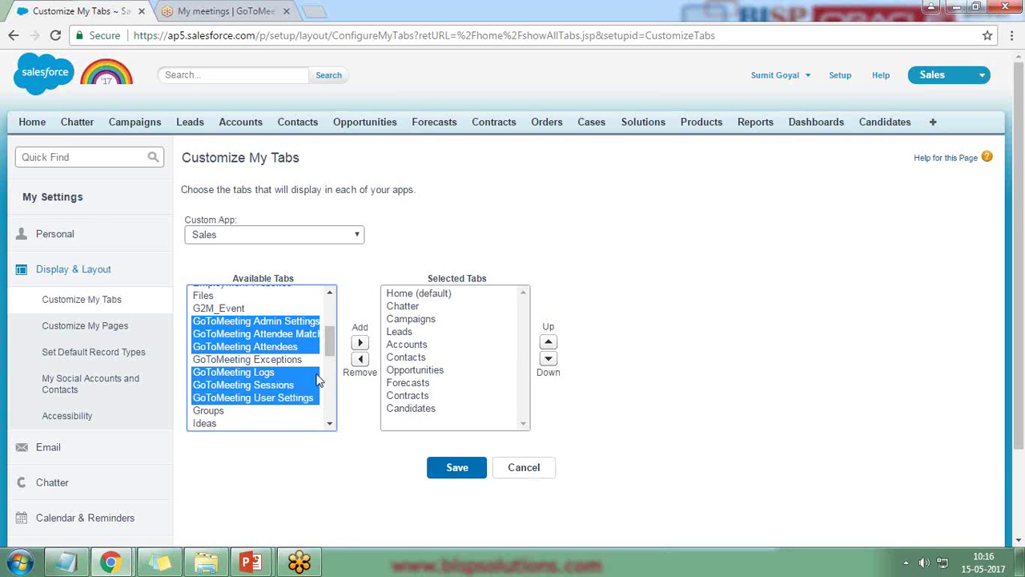
pyautogui.keyDown('ctrl'); pyautogui.click(272, 360); pyautogui.keyUp('ctrl')
pyautogui.keyDown('ctrl'); pyautogui.click(273, 360); pyautogui.keyUp('ctrl')
pyautogui.moveTo(335, 353); pyautogui.dragTo(333, 355)
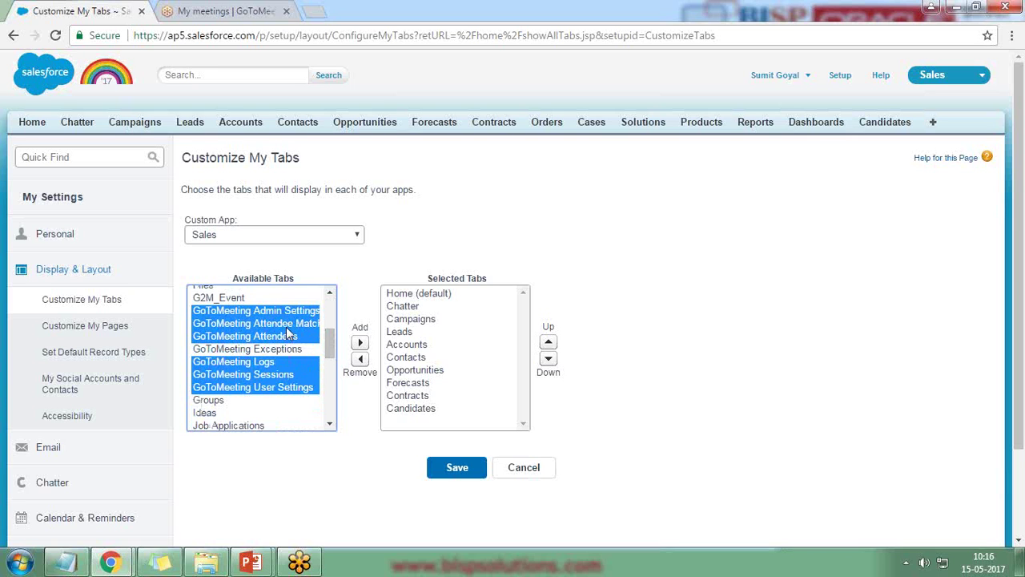
pyautogui.click(361, 343)
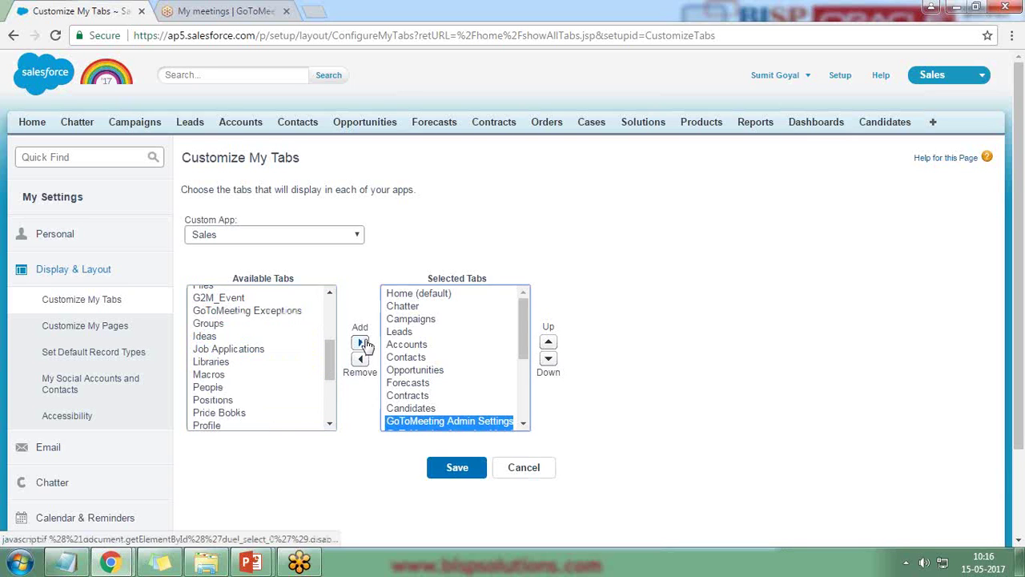
pyautogui.click(458, 469)
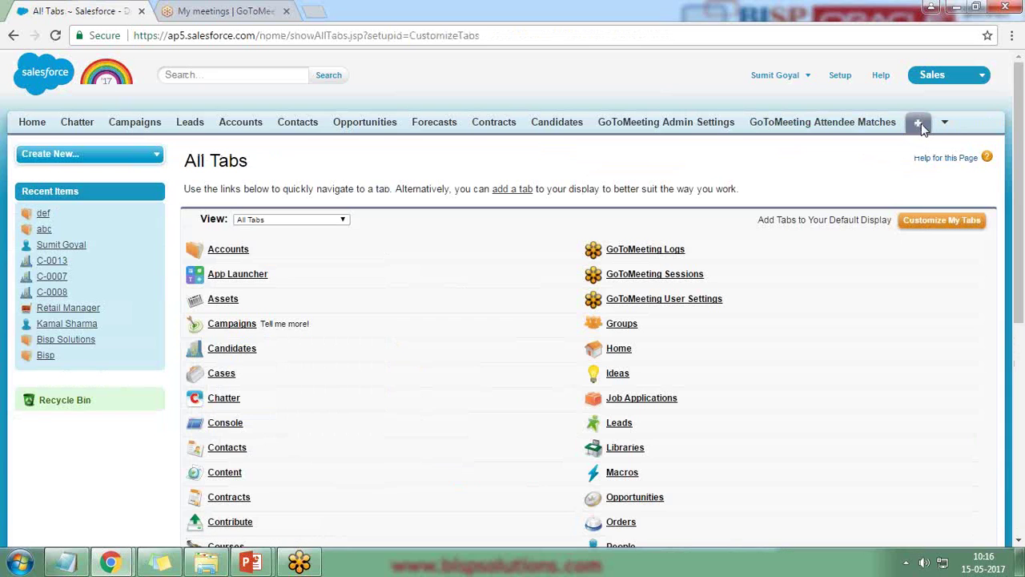
pyautogui.click(946, 124)
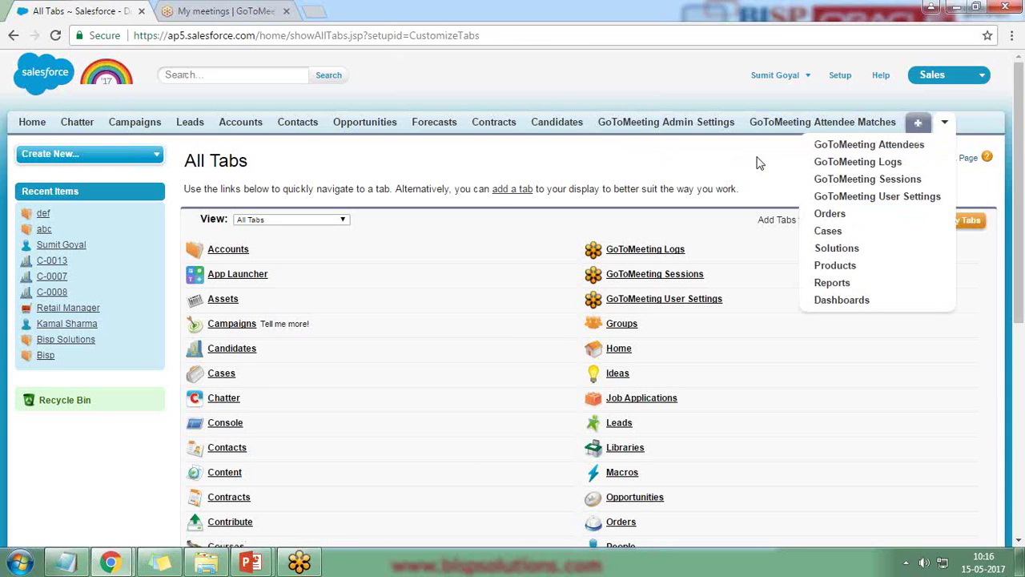
pyautogui.click(851, 196)
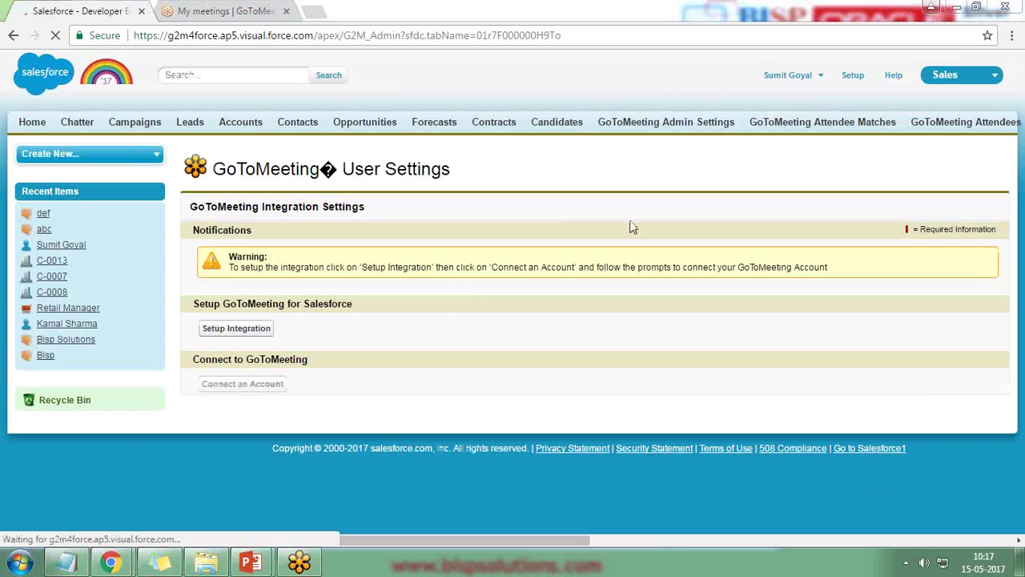
# - Run Setup Integration for GoToMeeting, confirm the success message, and start Connect an Account
pyautogui.click(237, 331)
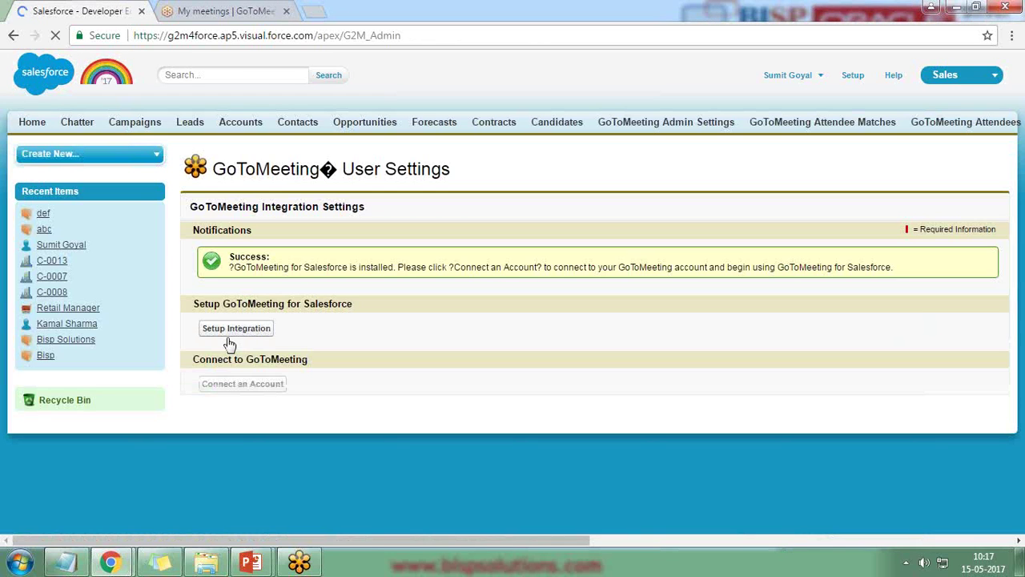
pyautogui.moveTo(233, 266); pyautogui.dragTo(429, 268)
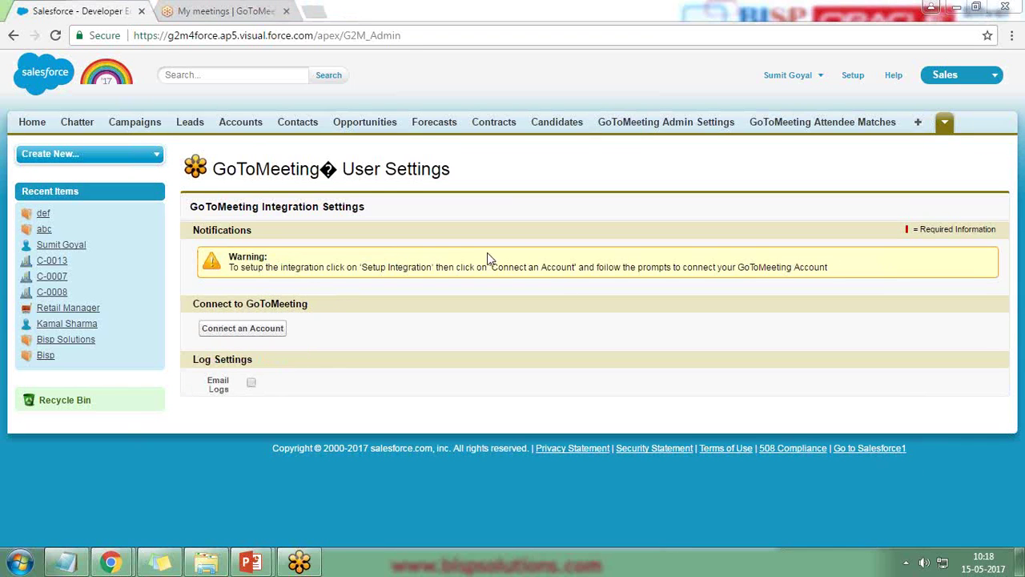
pyautogui.moveTo(196, 301); pyautogui.dragTo(311, 304)
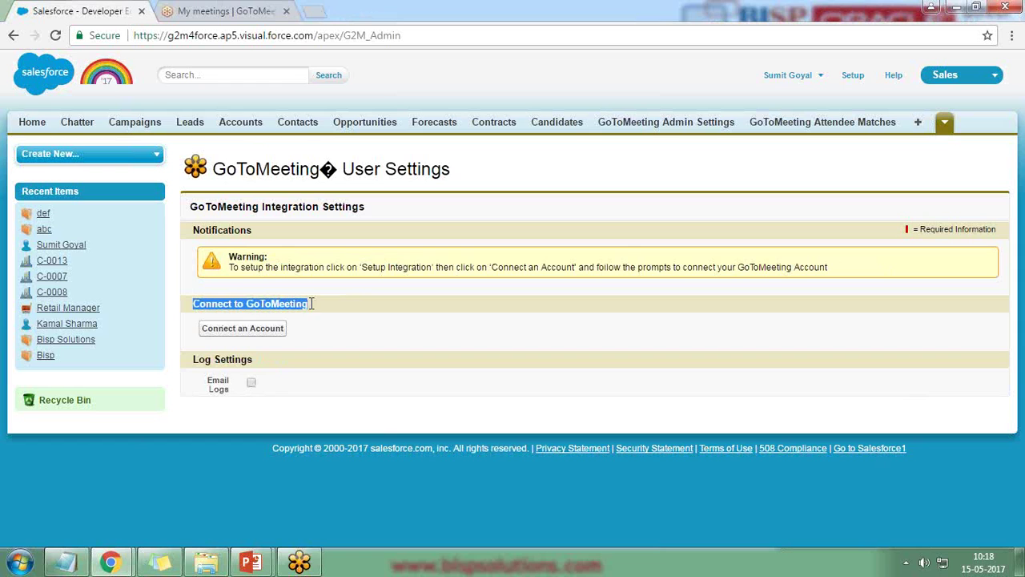
pyautogui.click(238, 335)
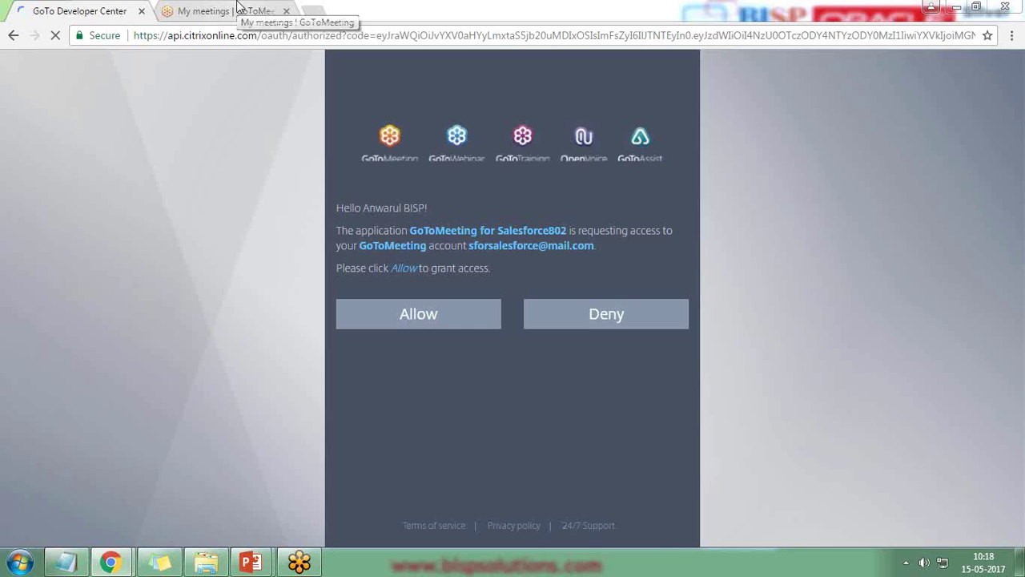
# - Return to the GoToMeeting OAuth consent page and allow Salesforce access to the account
pyautogui.click(237, 6)
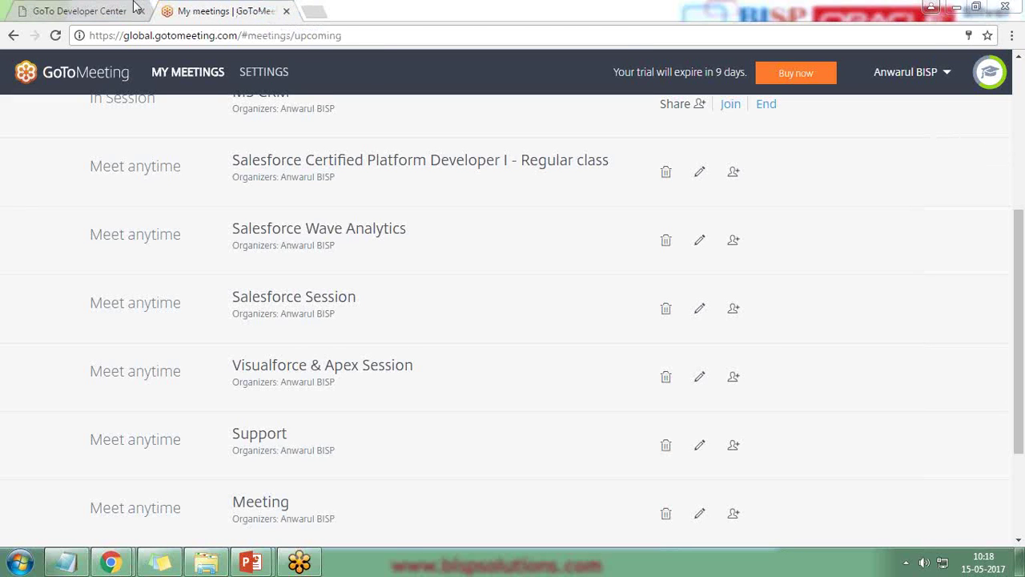
pyautogui.click(96, 10)
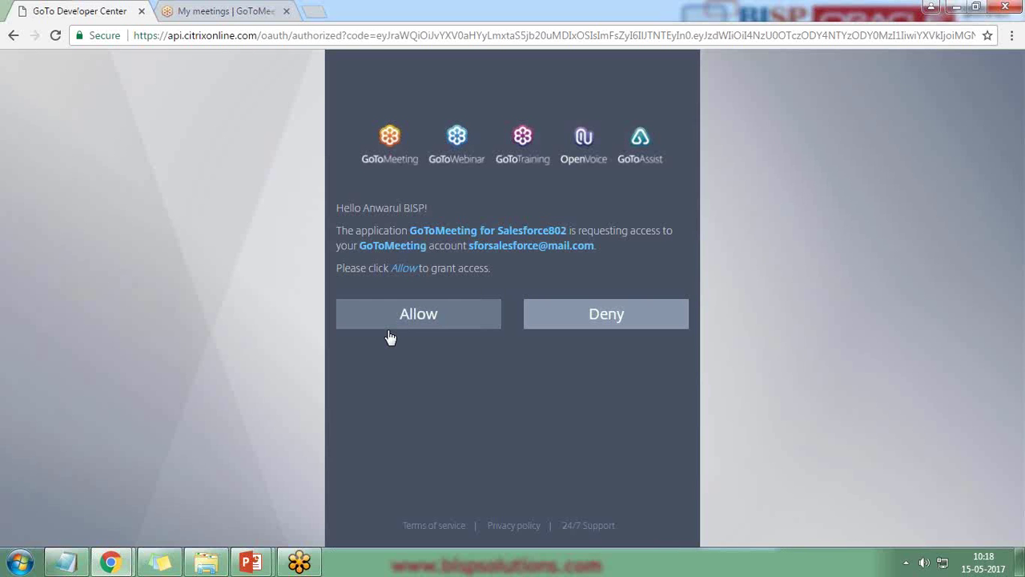
pyautogui.click(409, 317)
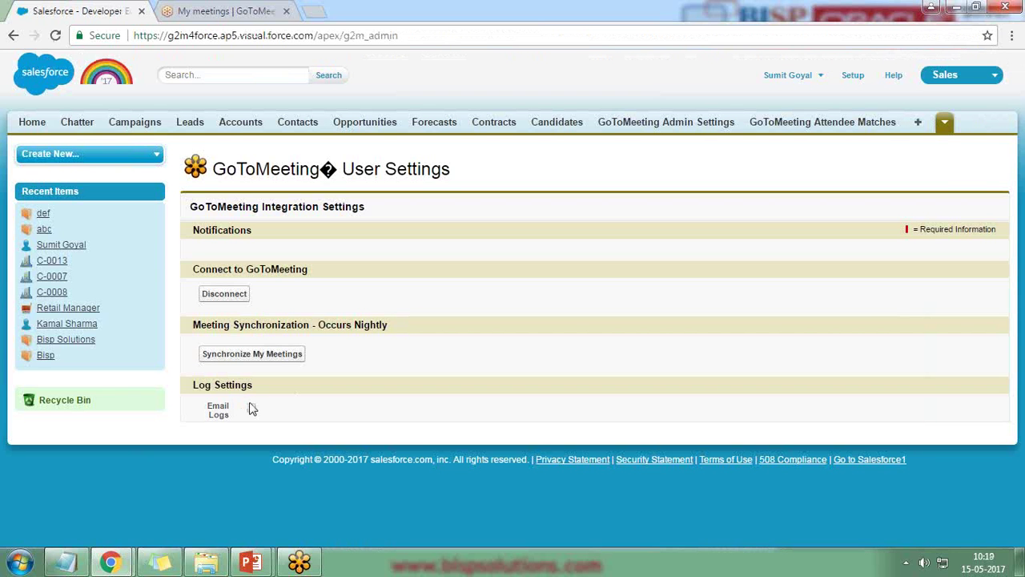
# - Synchronize My Meetings so automatic sync is enabled, then reveal the overflow tabs
pyautogui.click(248, 357)
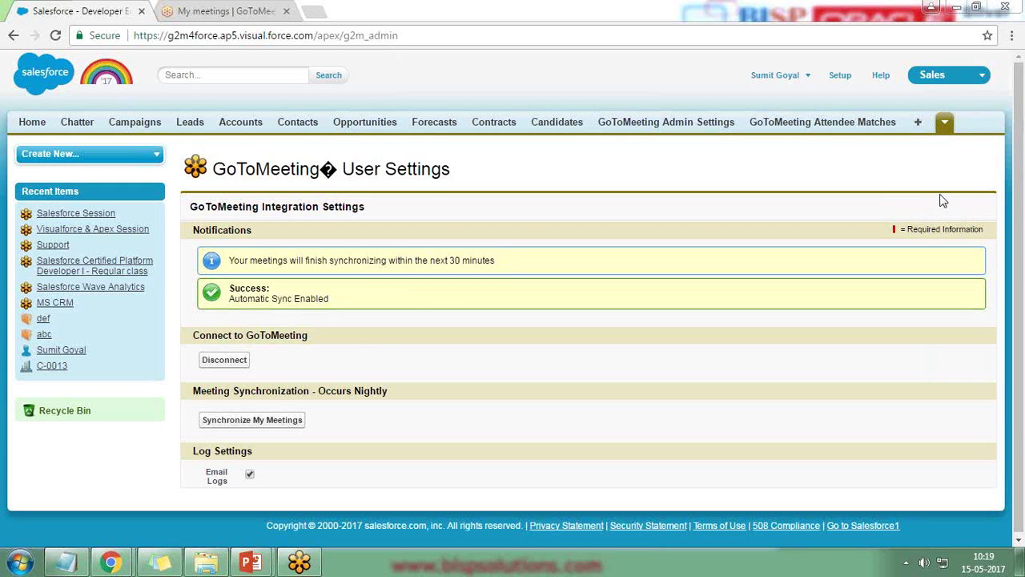
pyautogui.click(943, 123)
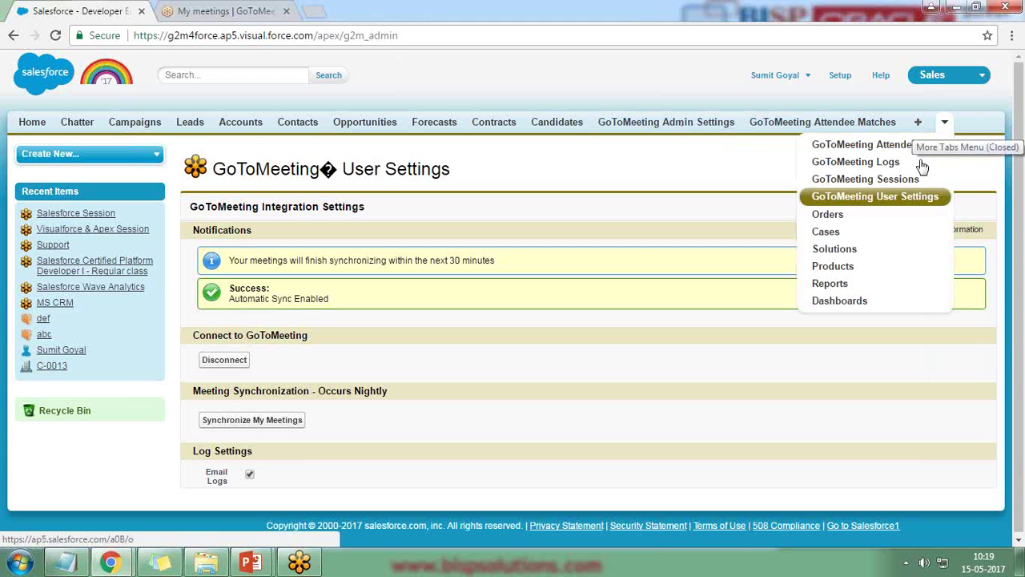
# - Open the GoToMeeting Sessions list, compare it with the GoToMeeting meetings list, and return
pyautogui.click(863, 164)
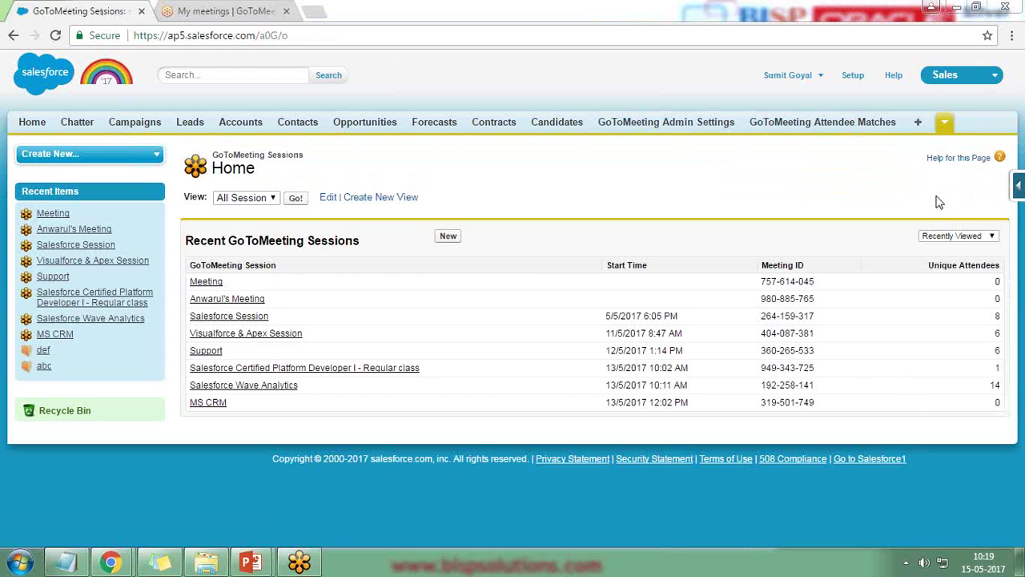
pyautogui.click(945, 124)
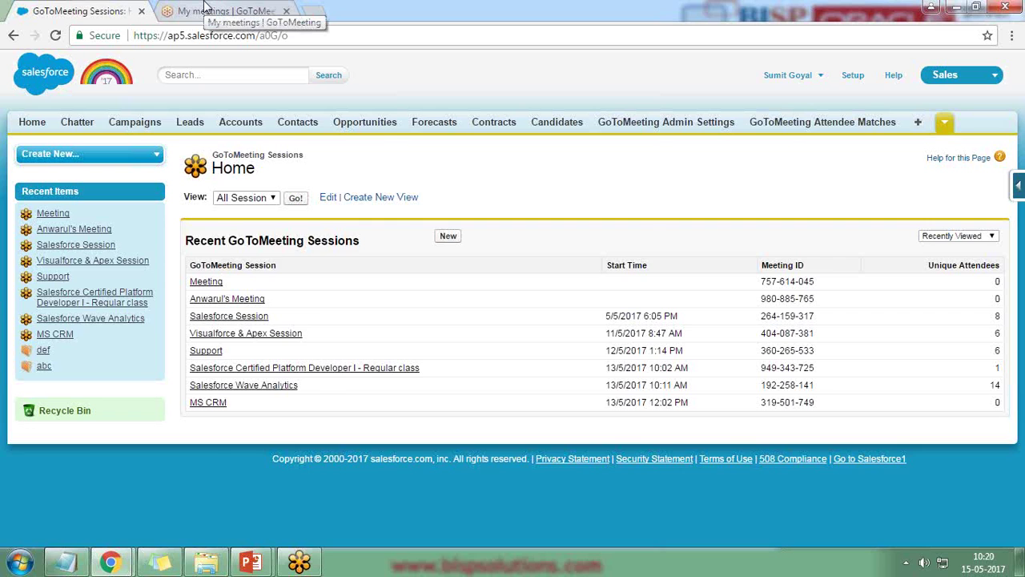
pyautogui.click(205, 8)
pyautogui.scroll(-2, 306, 433)
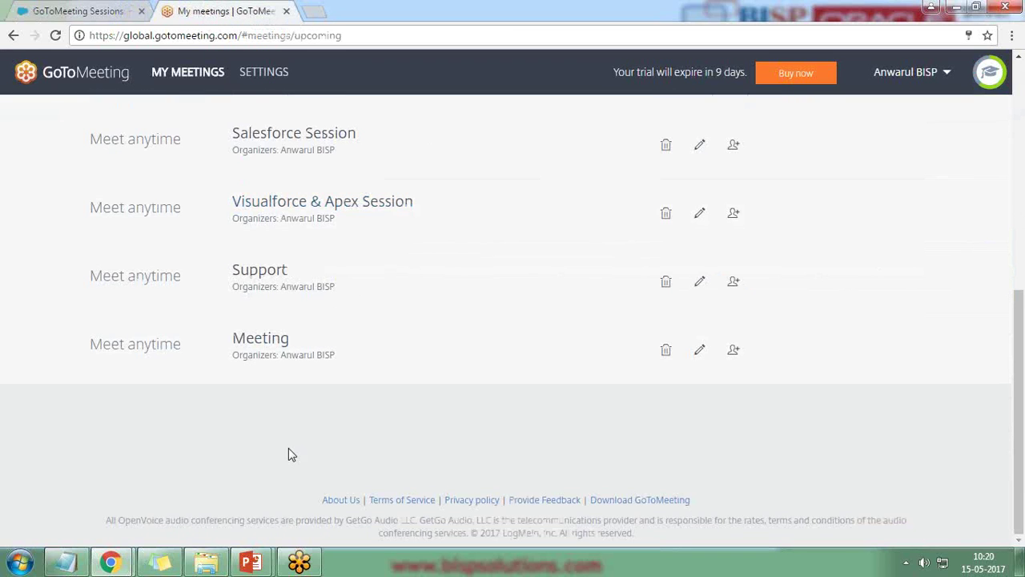
pyautogui.scroll(2, 256, 396)
pyautogui.scroll(3, 268, 296)
pyautogui.click(112, 10)
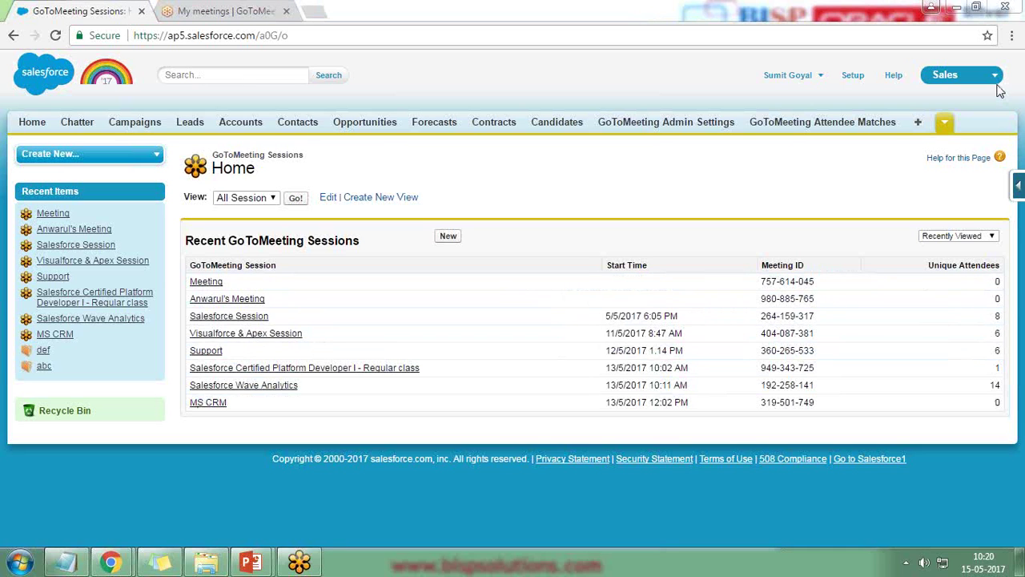
# - Review the Unique Attendees column, noting 14 attendees for Salesforce Wave Analytics
pyautogui.moveTo(930, 265); pyautogui.dragTo(992, 267)
pyautogui.doubleClick(995, 386)
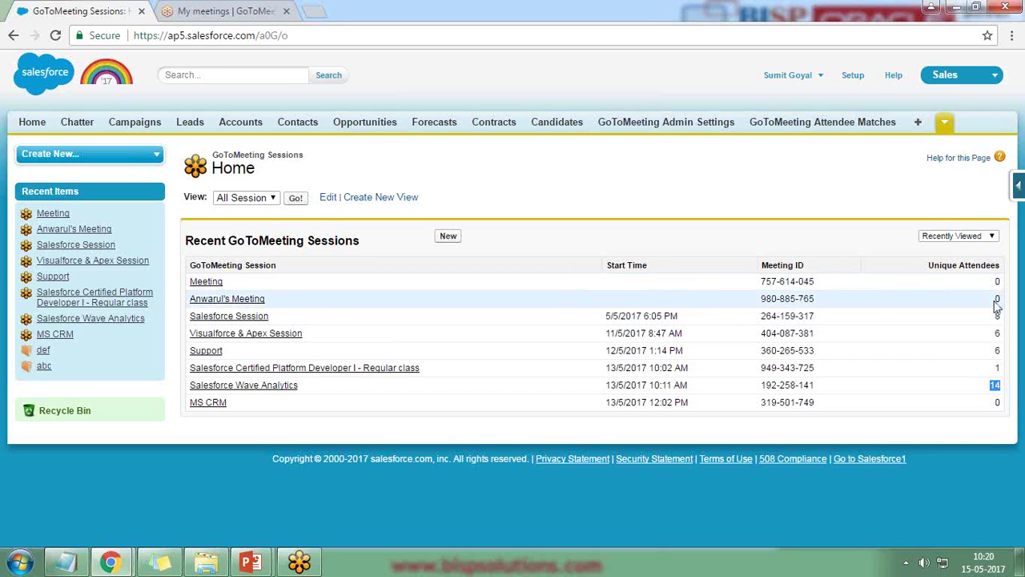
pyautogui.moveTo(998, 302); pyautogui.dragTo(1011, 379)
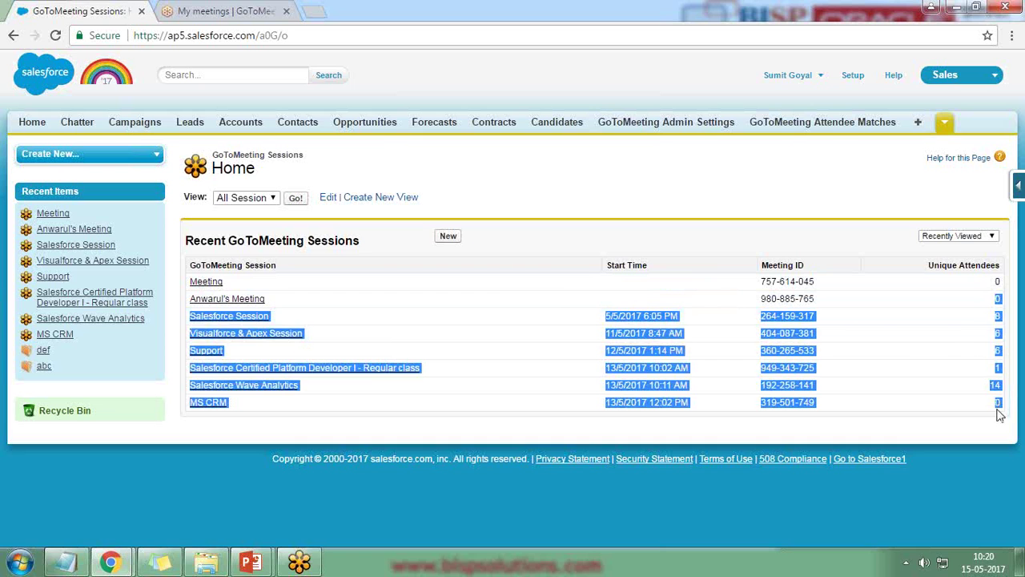
pyautogui.click(1000, 414)
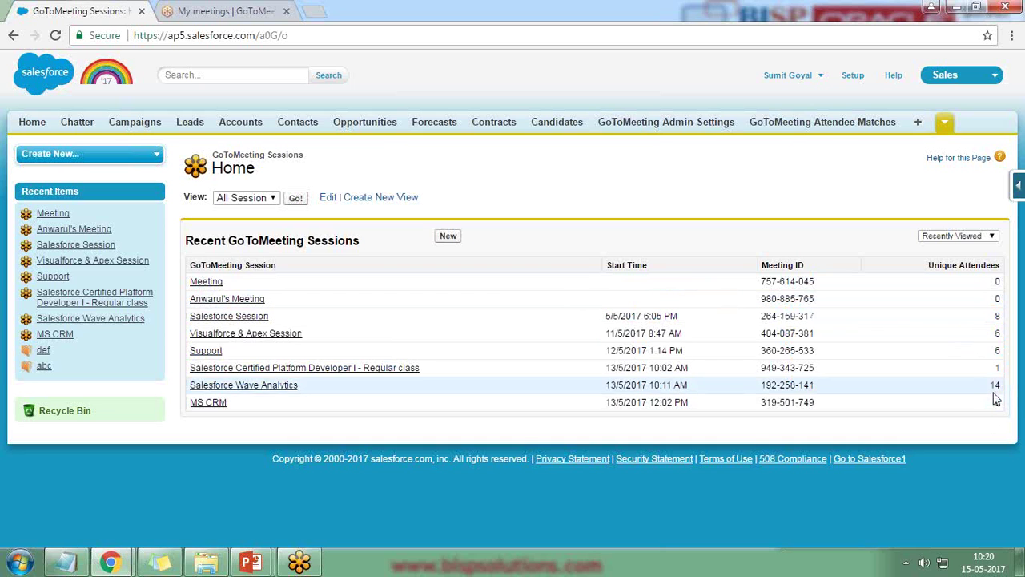
pyautogui.doubleClick(993, 385)
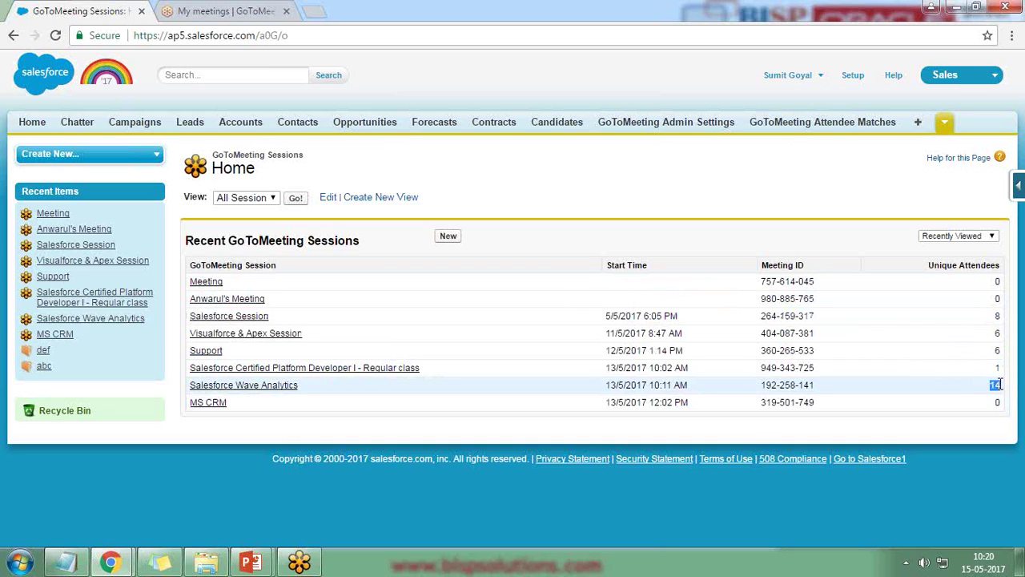
# - Open the Salesforce Wave Analytics session, list all 14 attendees, and create a lead from the fourth
pyautogui.click(232, 388)
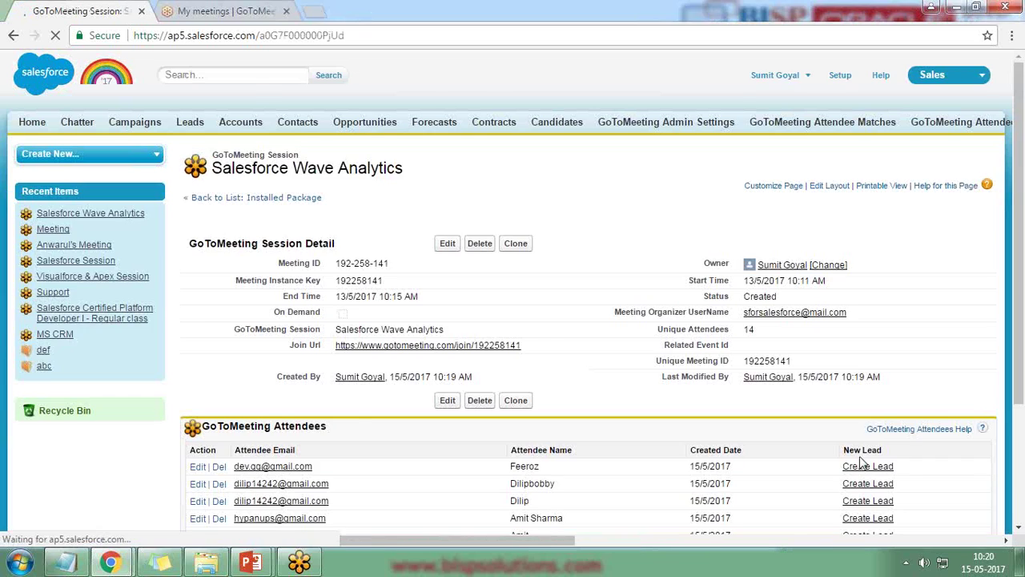
pyautogui.scroll(-2, 881, 451)
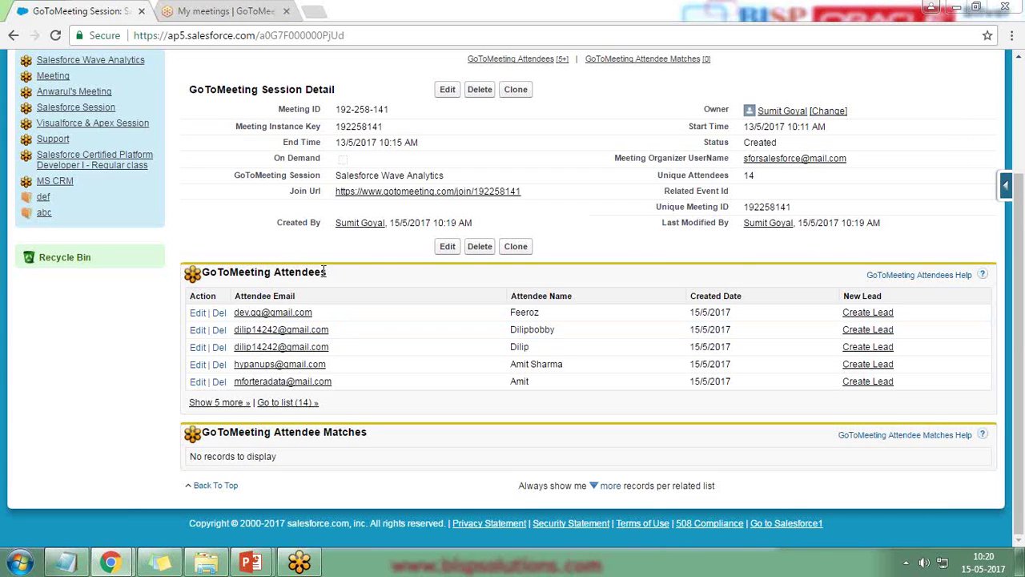
pyautogui.click(286, 403)
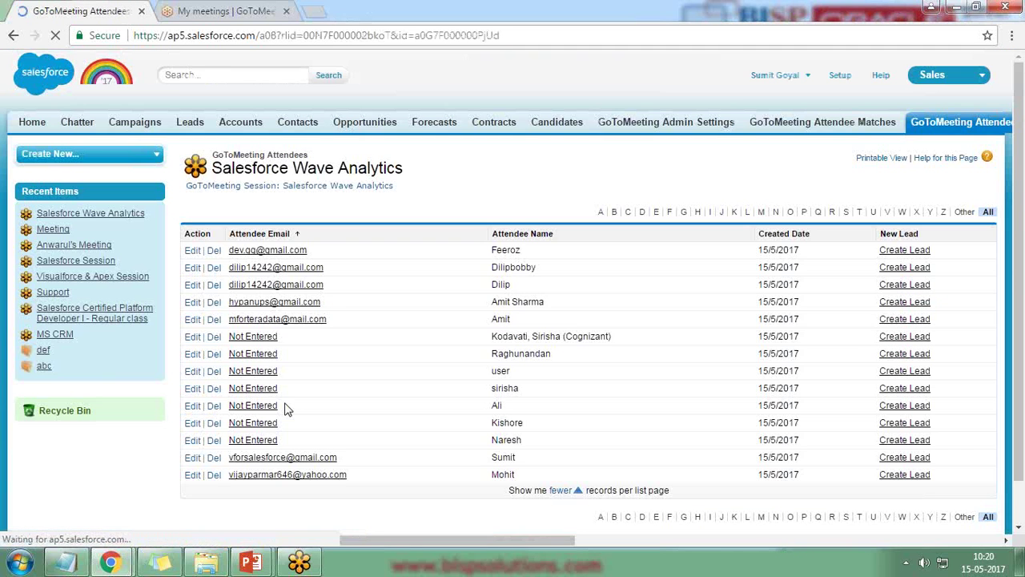
pyautogui.scroll(-1, 302, 299)
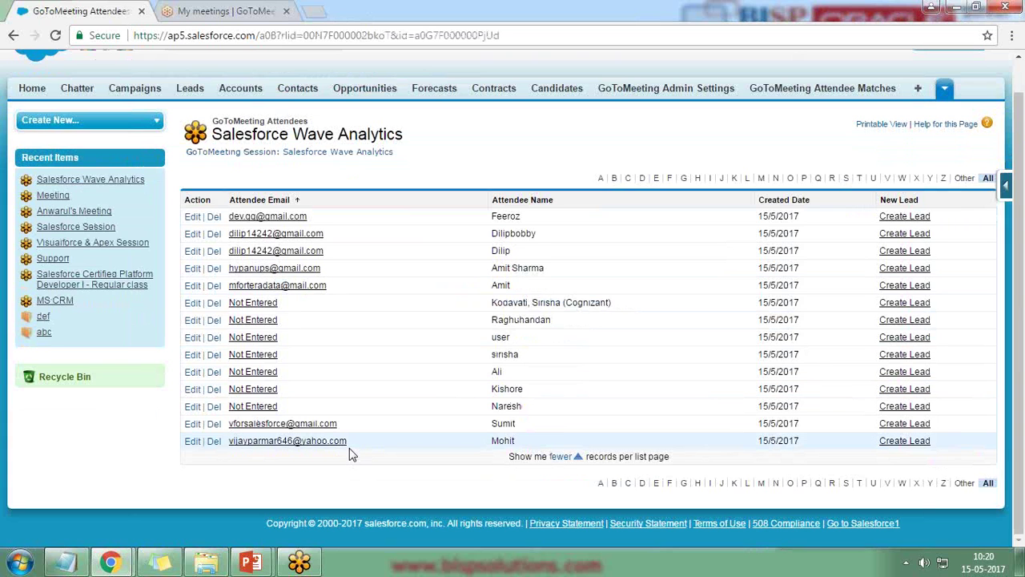
pyautogui.scroll(1, 401, 447)
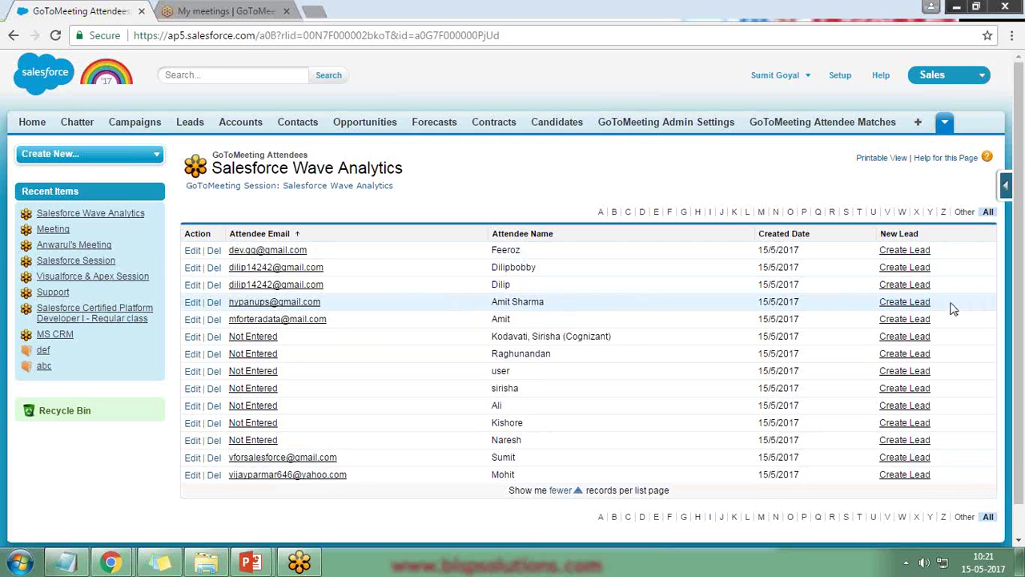
pyautogui.moveTo(941, 309); pyautogui.dragTo(879, 302)
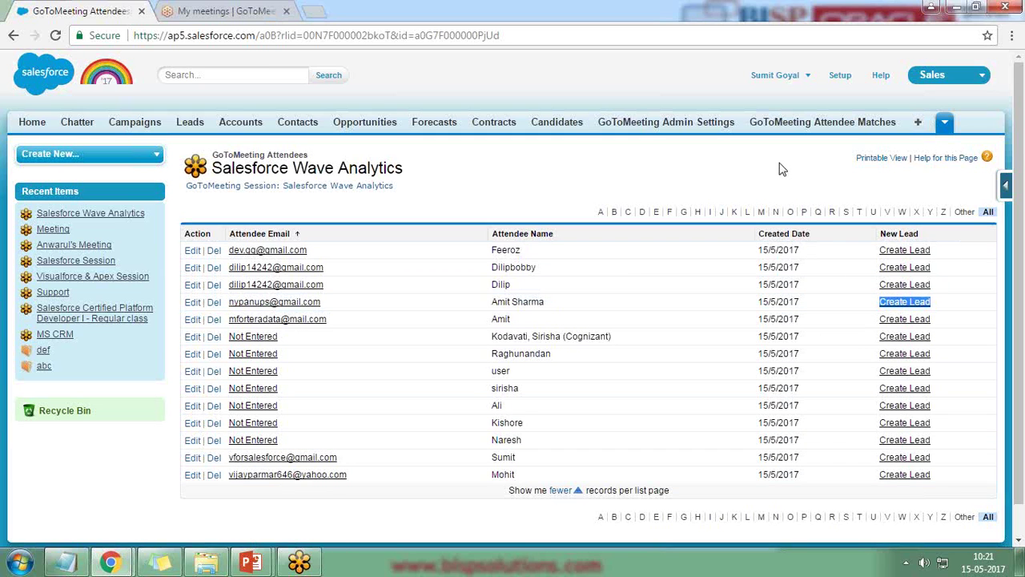
pyautogui.click(917, 310)
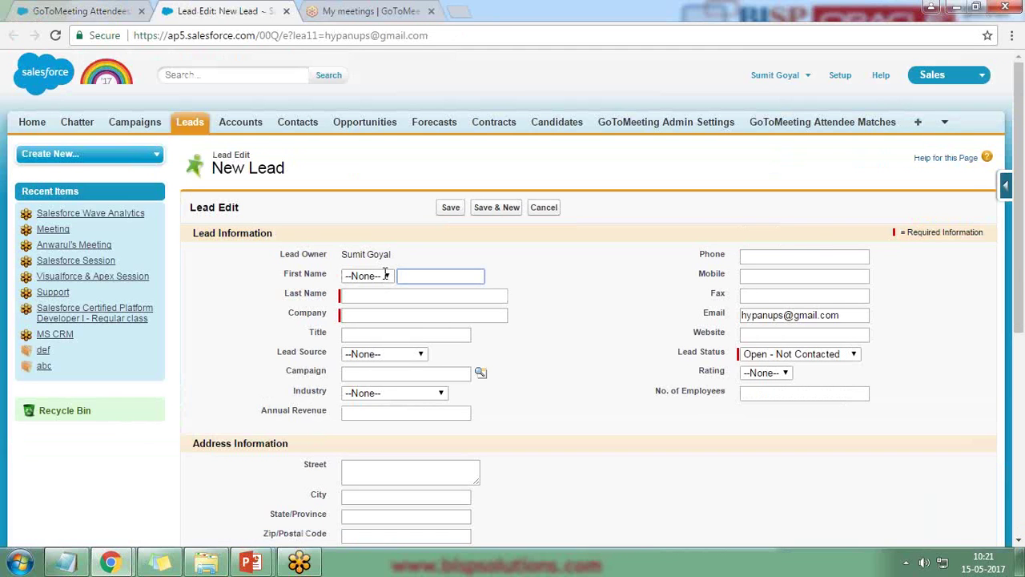
# - Check the new lead form against the attendee list and confirm the prefilled first and last name
pyautogui.scroll(-5, 572, 382)
pyautogui.scroll(5, 572, 384)
pyautogui.scroll(-5, 195, 197)
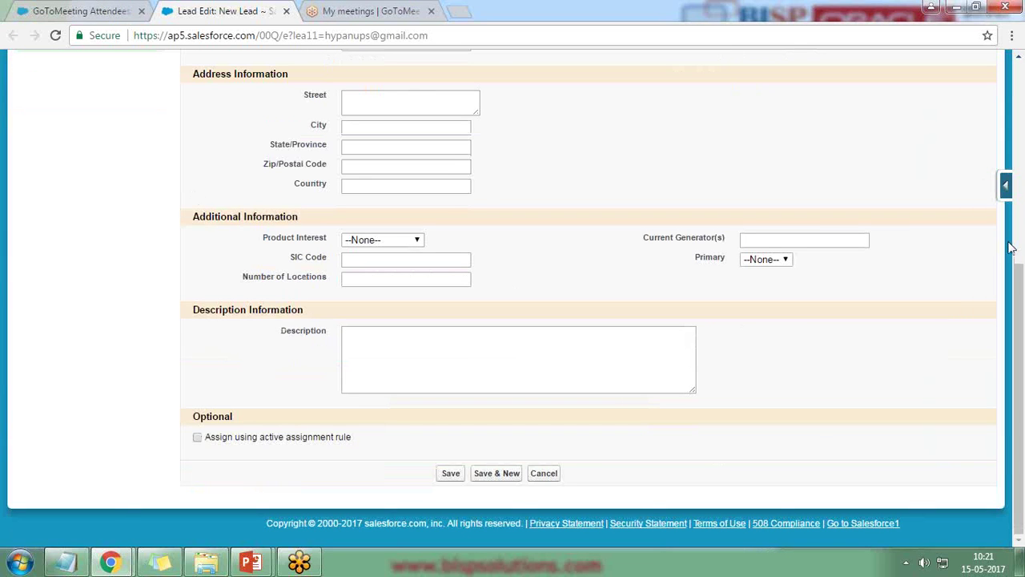
pyautogui.hotkey('ctrl', 'shift', 'Tab')
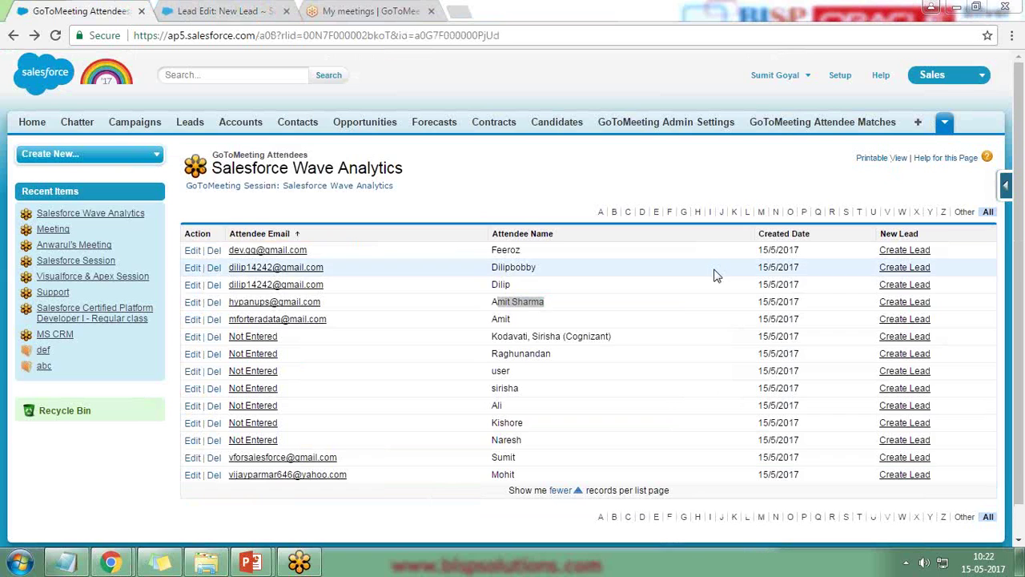
pyautogui.click(225, 11)
pyautogui.doubleClick(422, 276)
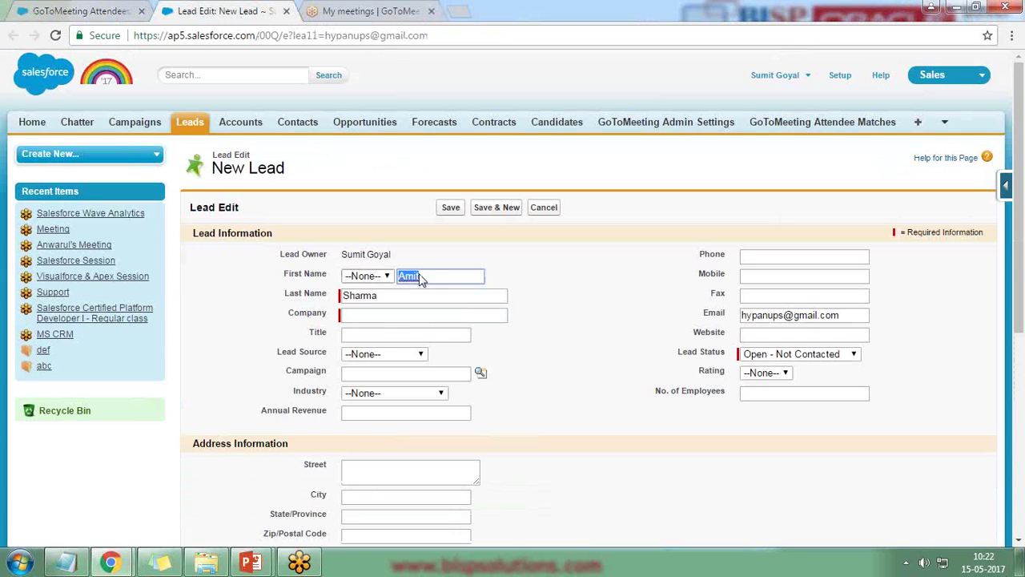
pyautogui.moveTo(383, 295); pyautogui.dragTo(350, 295)
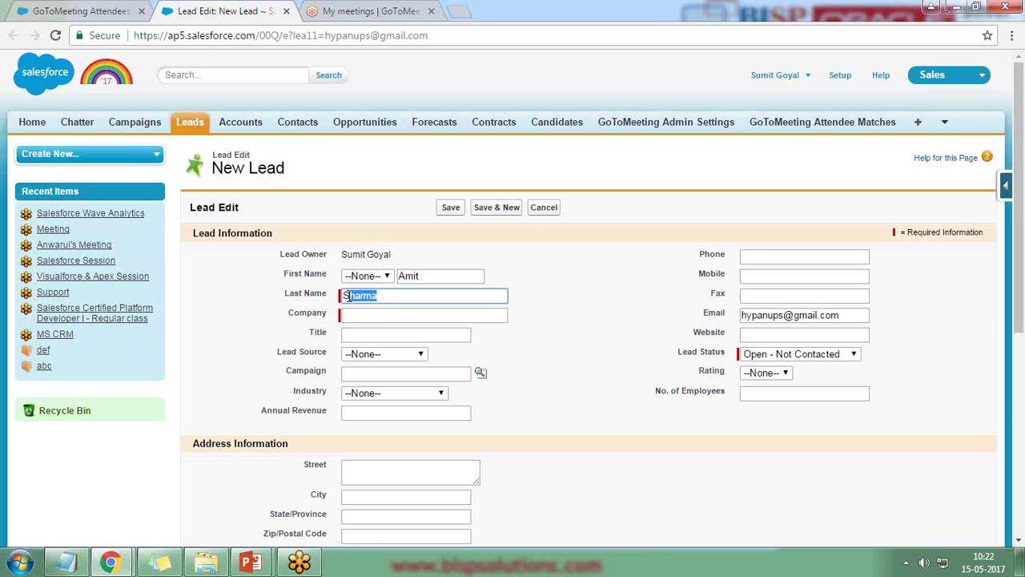
pyautogui.click(370, 313)
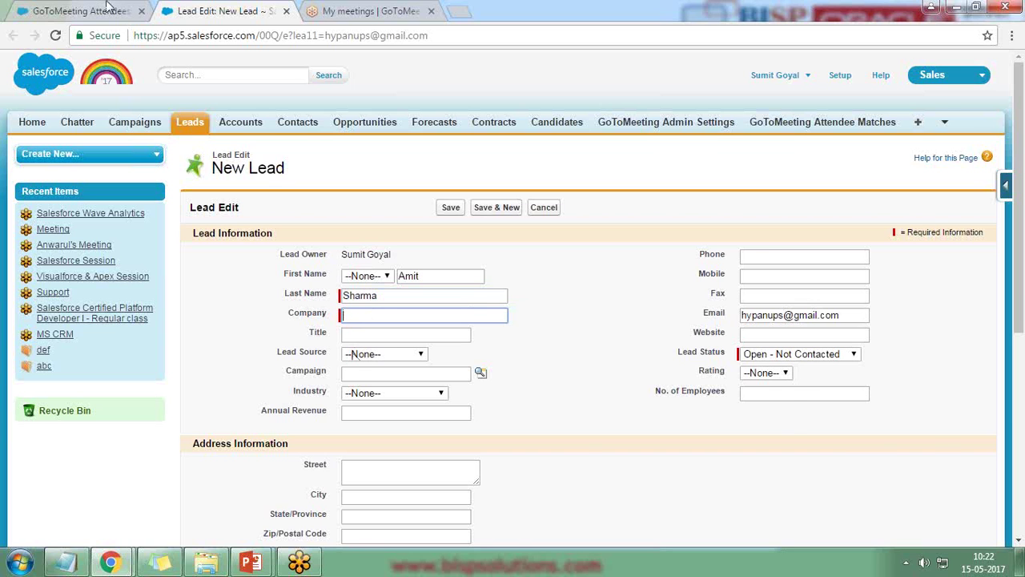
# - Enter Bisp as the lead's company and move to the Phone field
pyautogui.click(107, 6)
pyautogui.click(247, 10)
pyautogui.write('Bisp')
pyautogui.press('Tab')
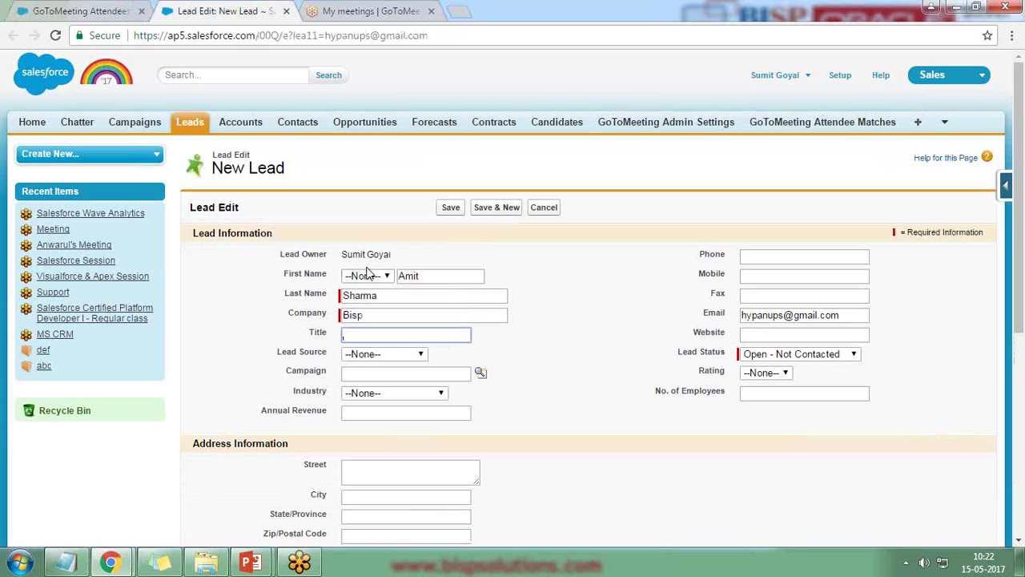
pyautogui.click(775, 258)
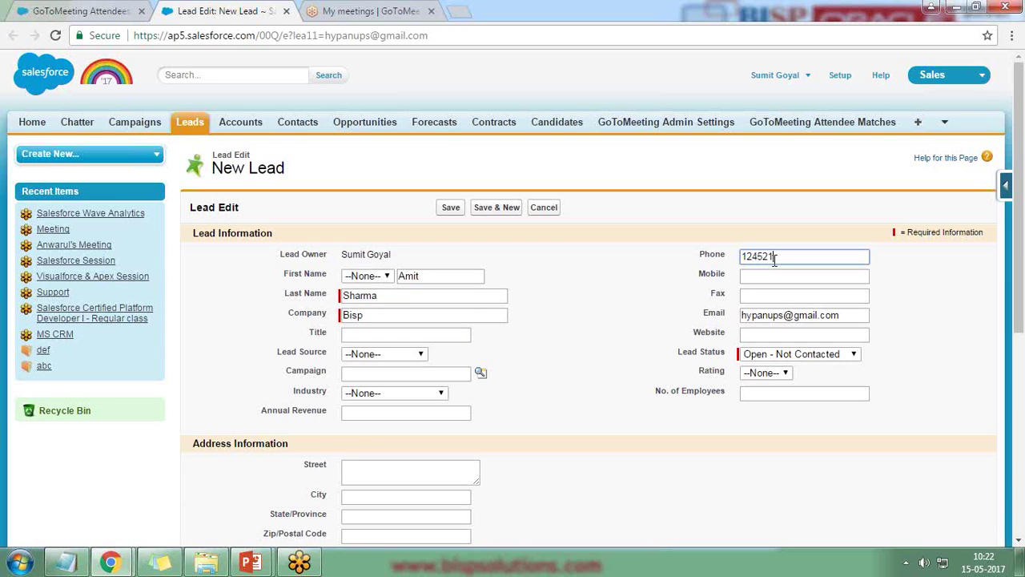
# - Fill in the phone, verify the prefilled e-mail, keep status Open - Not Contacted, and save
pyautogui.hotkey('ctrl', 'shift', 'Tab')
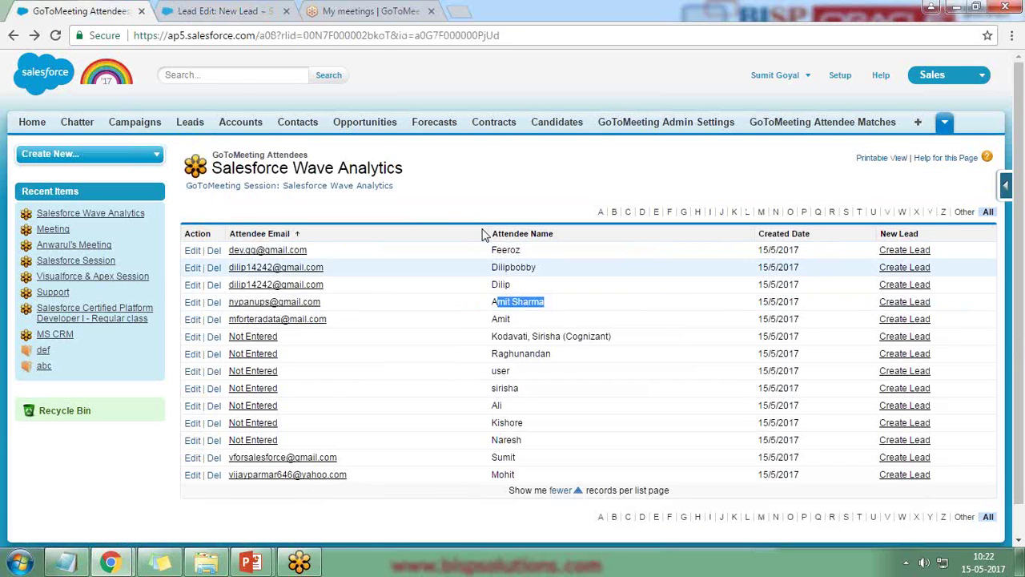
pyautogui.click(254, 6)
pyautogui.moveTo(849, 315); pyautogui.dragTo(742, 319)
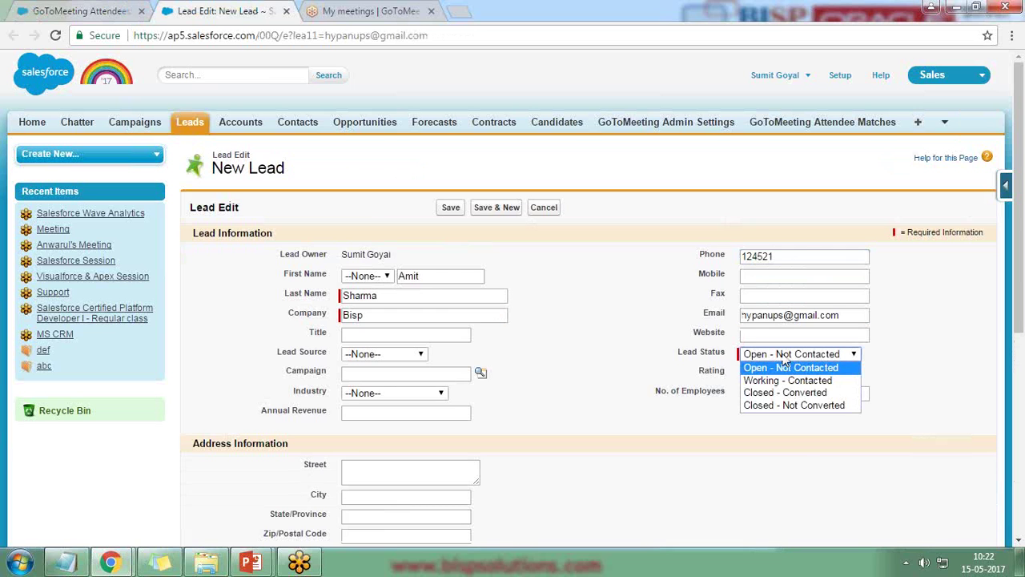
pyautogui.click(784, 367)
pyautogui.scroll(-5, 521, 423)
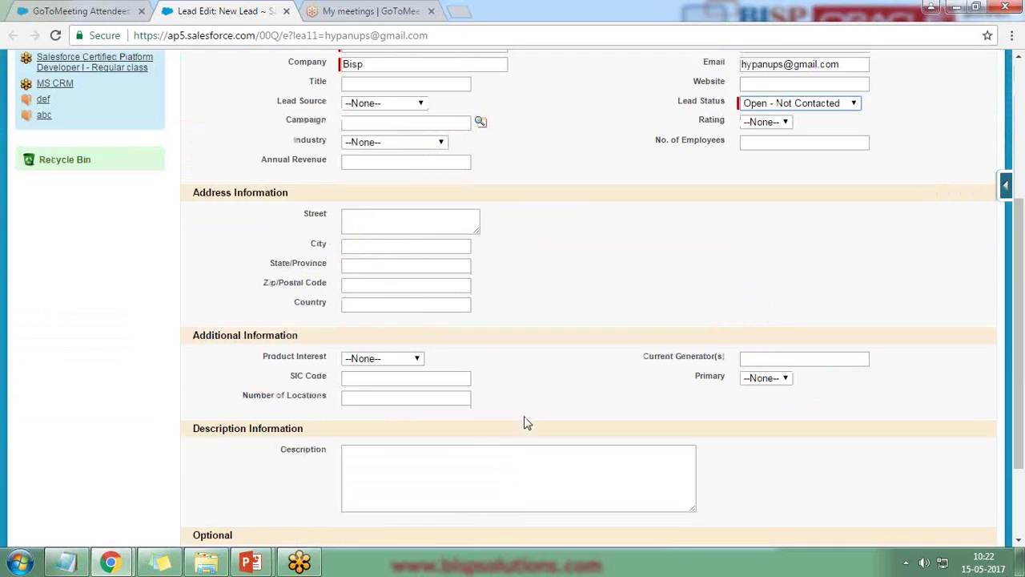
pyautogui.click(451, 473)
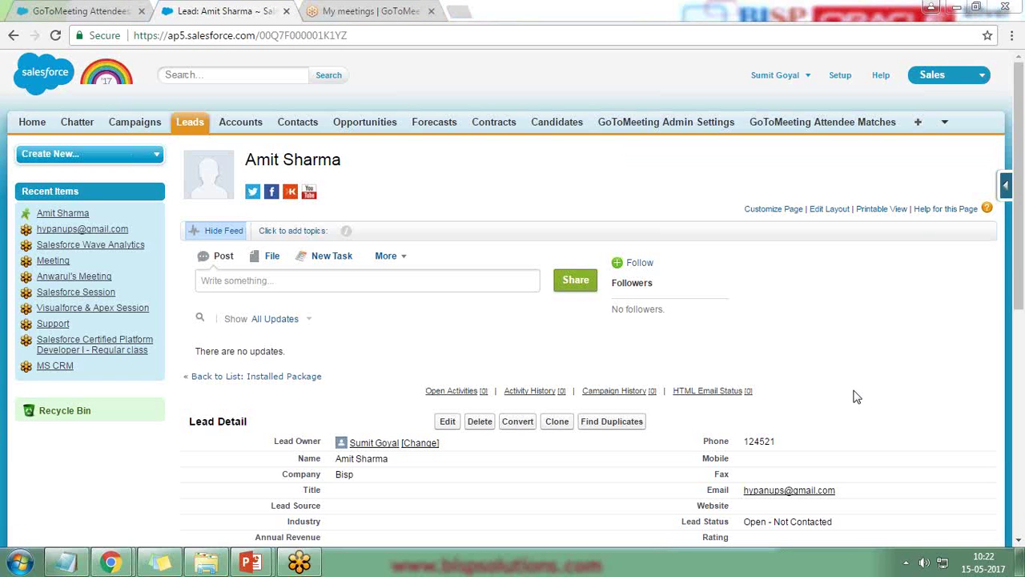
# - Go to GoToMeeting User Settings from the Salesforce tab overflow menu
pyautogui.hotkey('ctrl', '1')
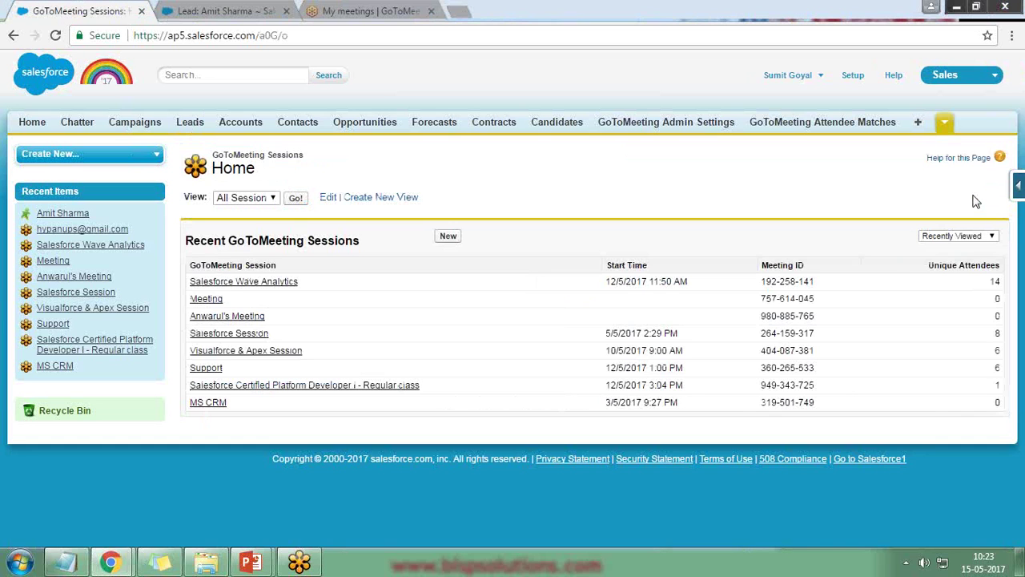
pyautogui.click(946, 125)
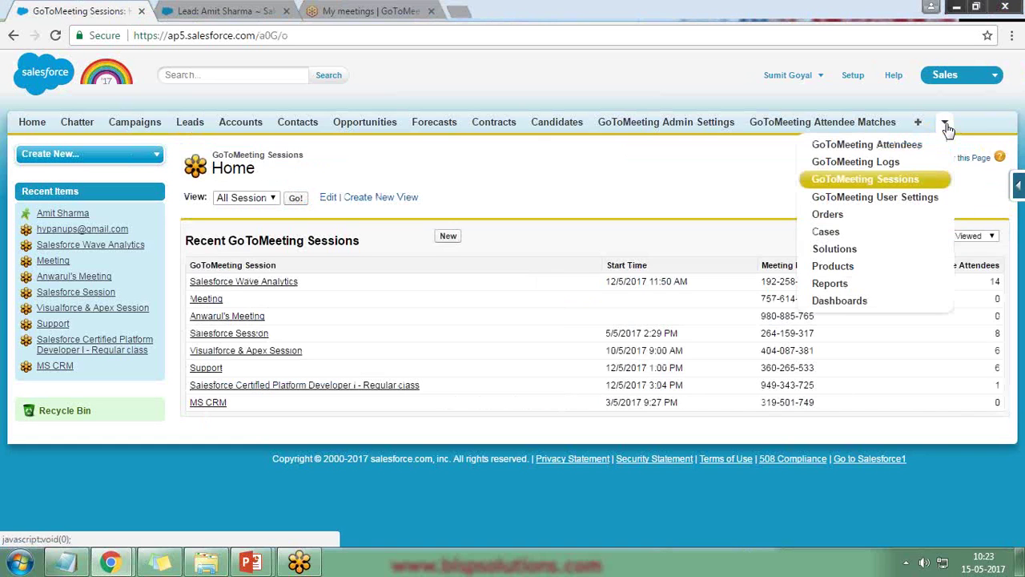
pyautogui.click(875, 197)
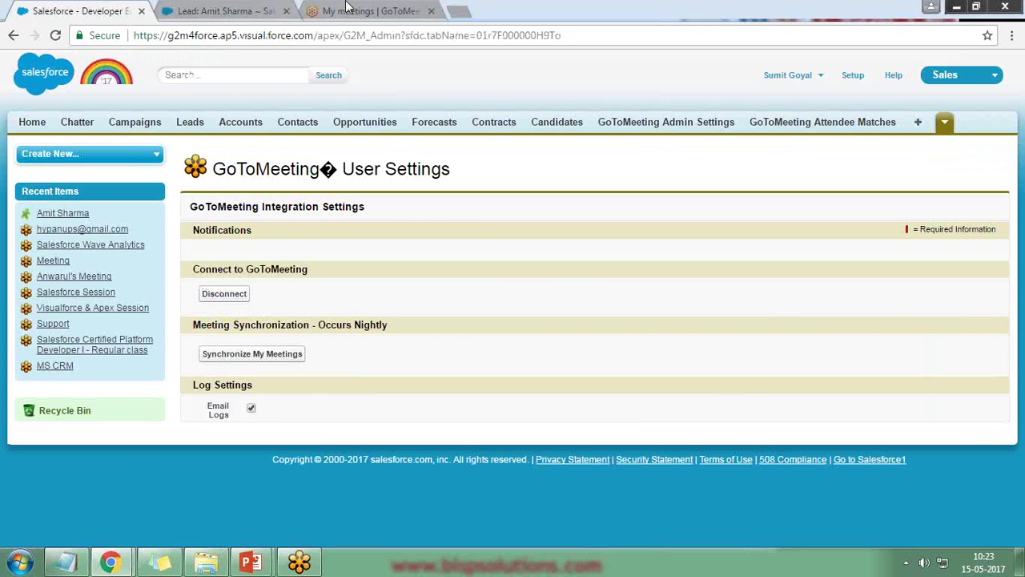
# - Check the GoToMeeting trial's 9 days remaining, then return to the Salesforce user settings
pyautogui.click(368, 10)
pyautogui.moveTo(716, 72); pyautogui.dragTo(742, 71)
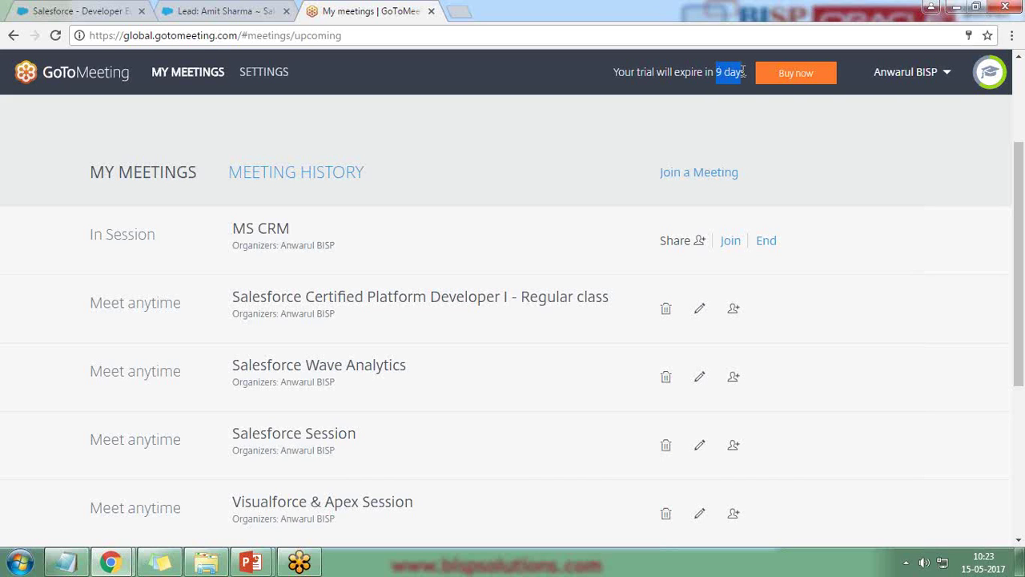
pyautogui.click(72, 10)
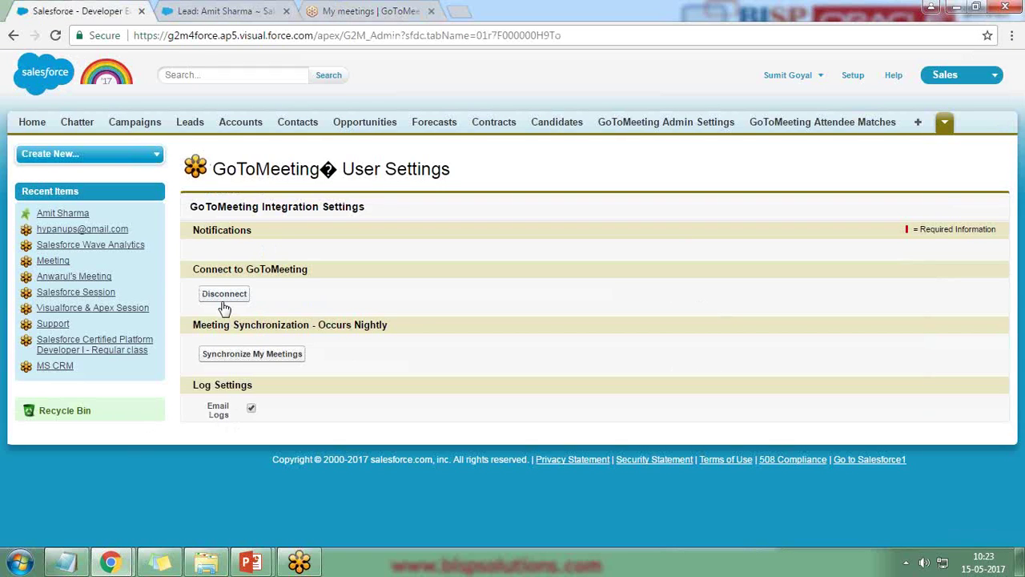